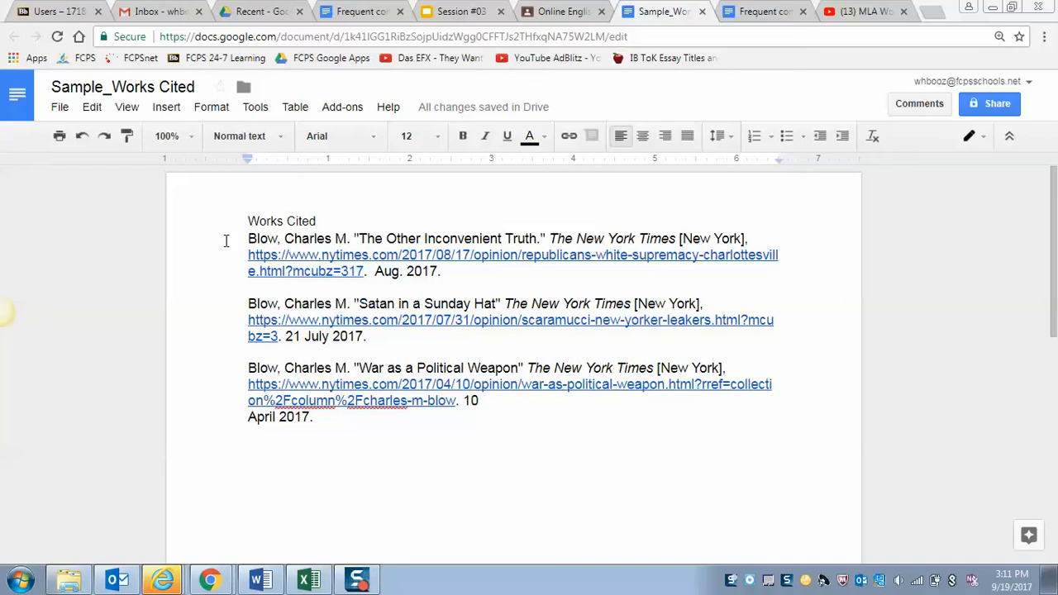
left_click_drag(248, 238, 537, 239)
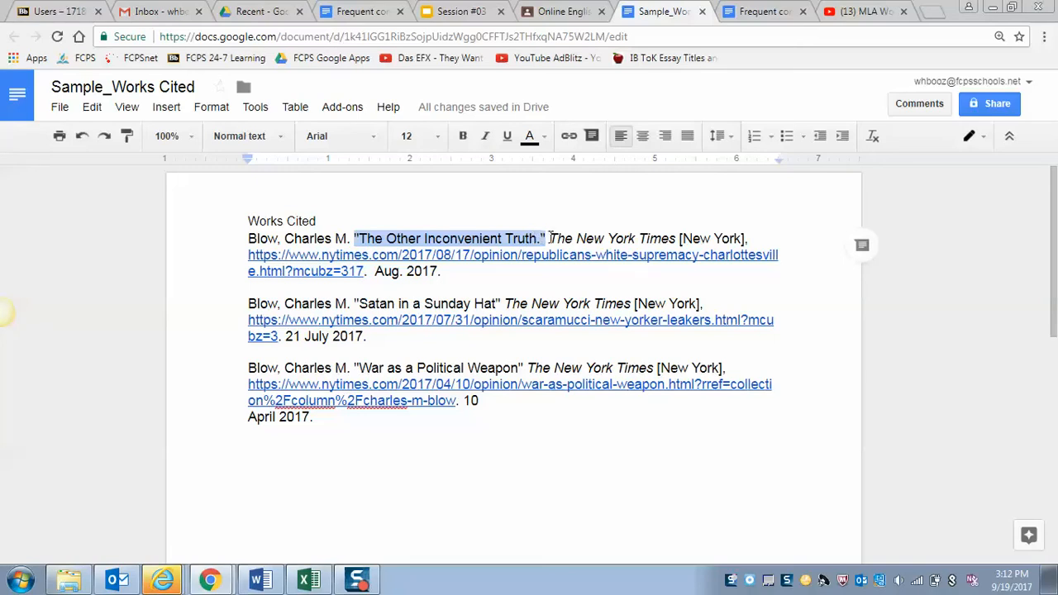
left_click_drag(548, 238, 744, 238)
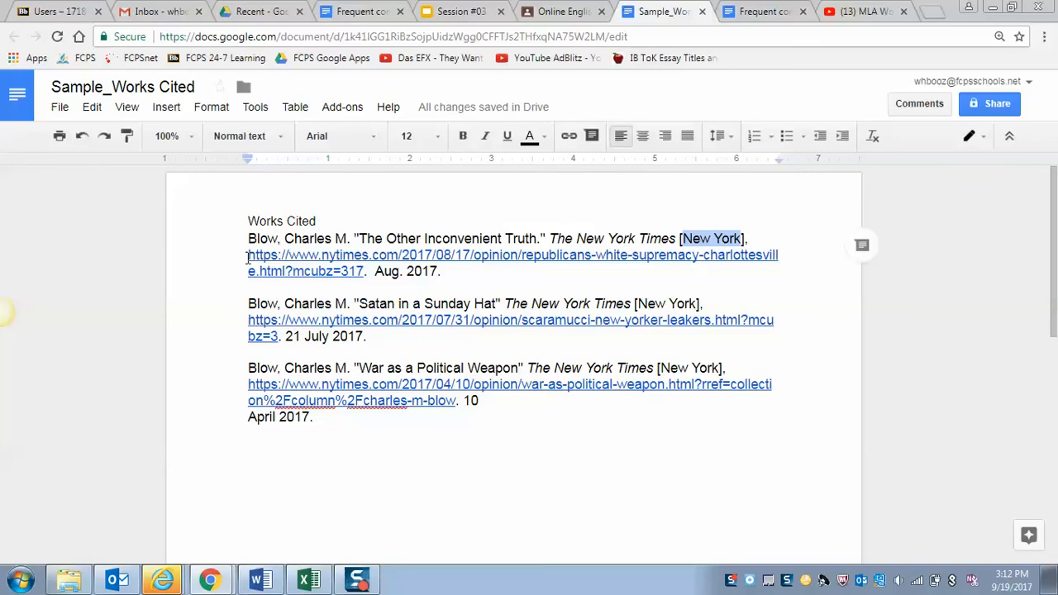
left_click_drag(248, 256, 438, 273)
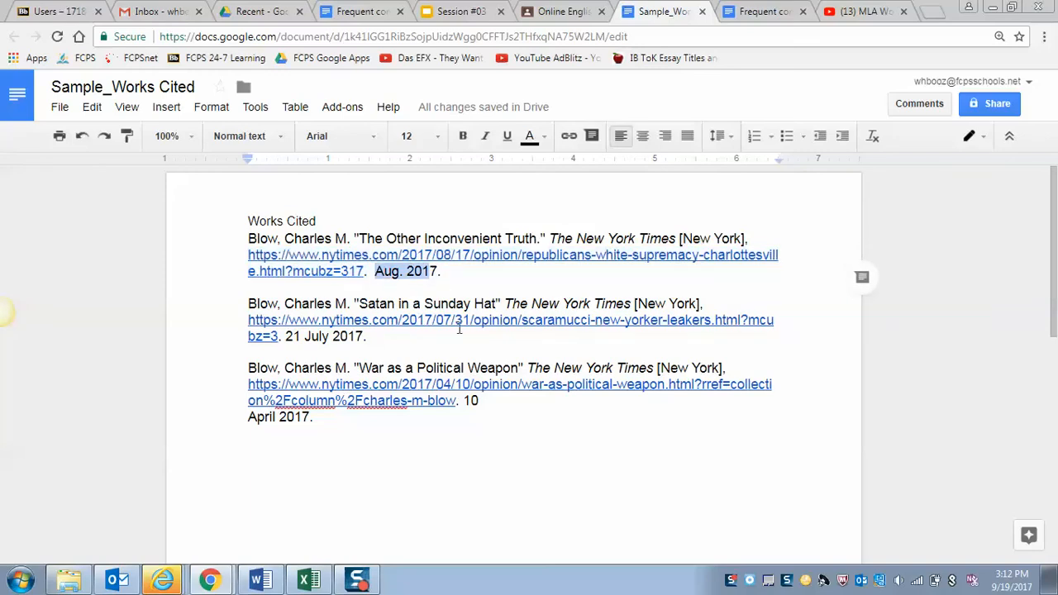
left_click(229, 264)
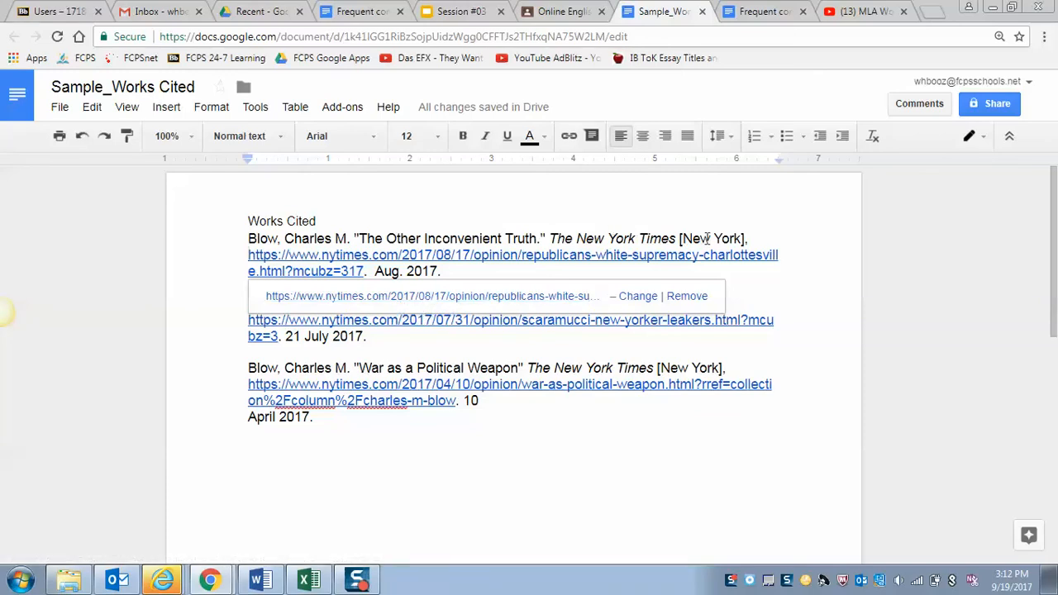
Step: Remove the bracketed city "[New York]" from all three citations, keeping a comma after each The New York Times title
left_click(742, 237)
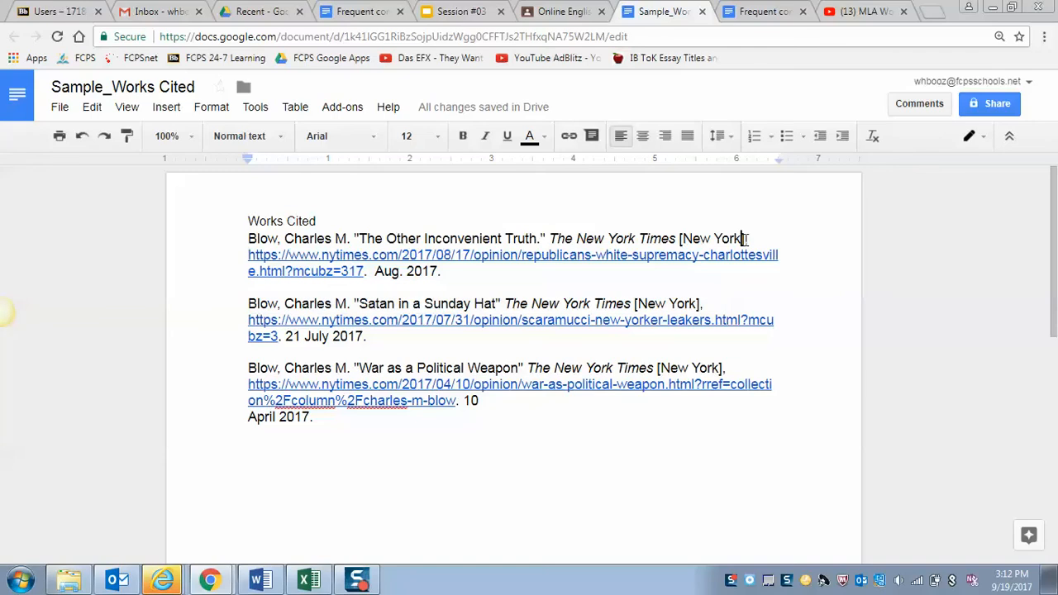
left_click_drag(746, 237, 680, 242)
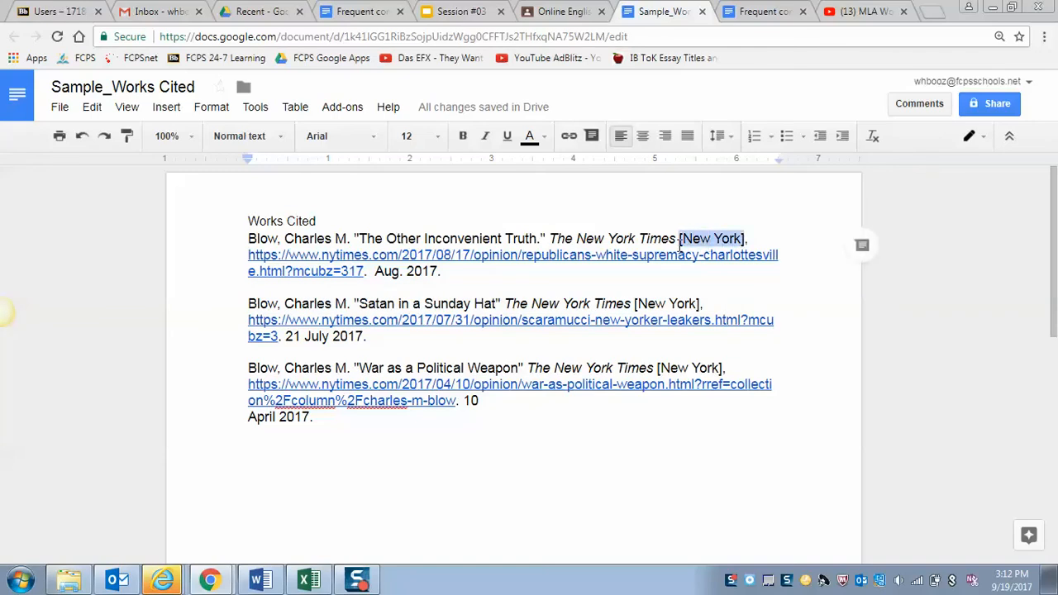
key("BackSpace")
left_click(703, 303)
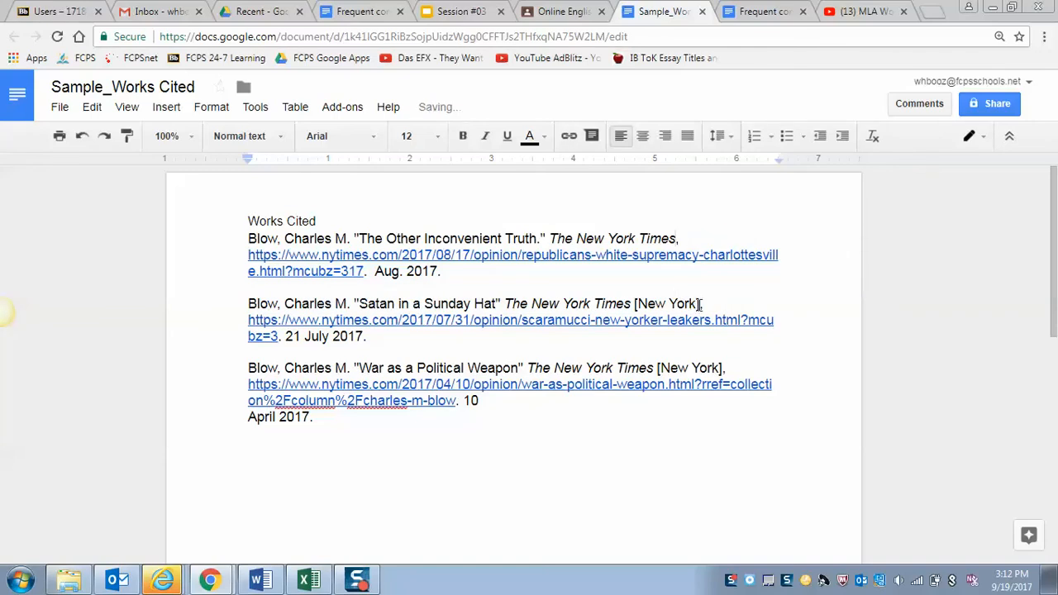
key("BackSpace")
left_click_drag(701, 303, 631, 304)
key("BackSpace")
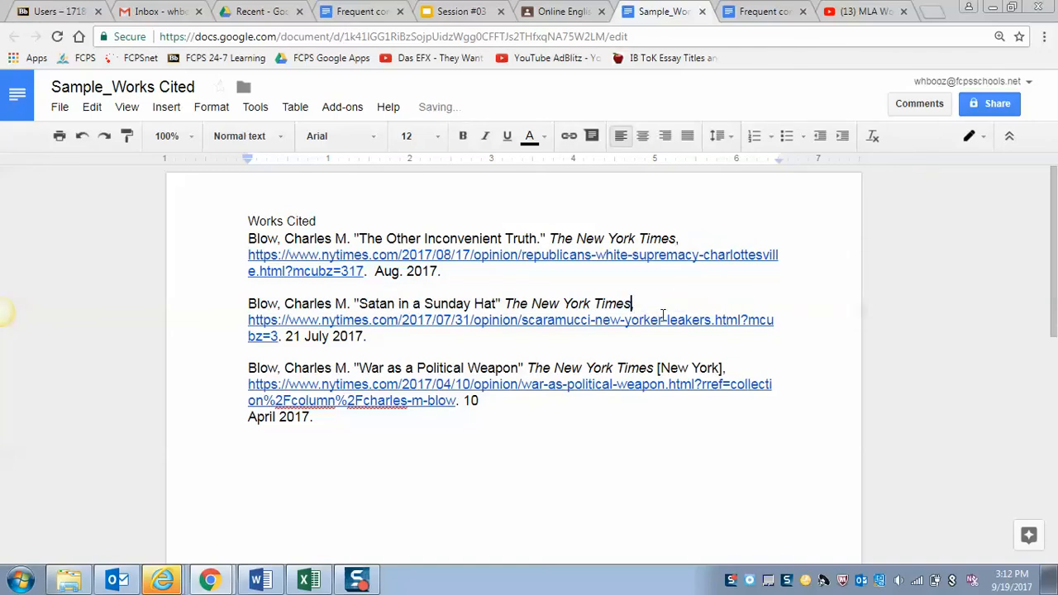
type(",")
left_click_drag(723, 368, 653, 368)
key("BackSpace")
type(",")
Step: Insert the publication date "17 August 2017," between the newspaper title and the URL in the first citation
left_click(704, 239)
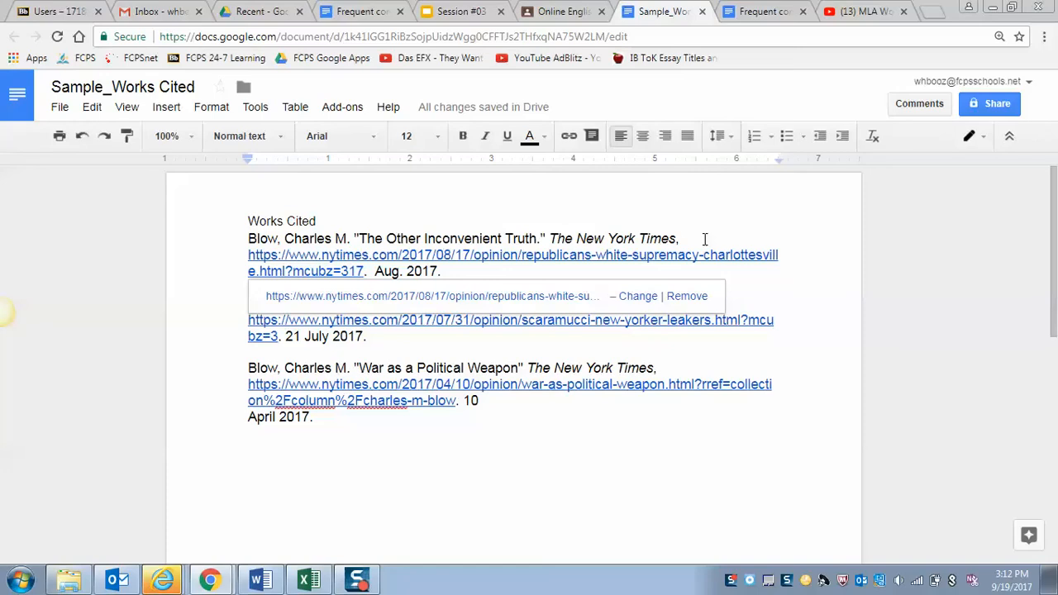
type("17 Augu")
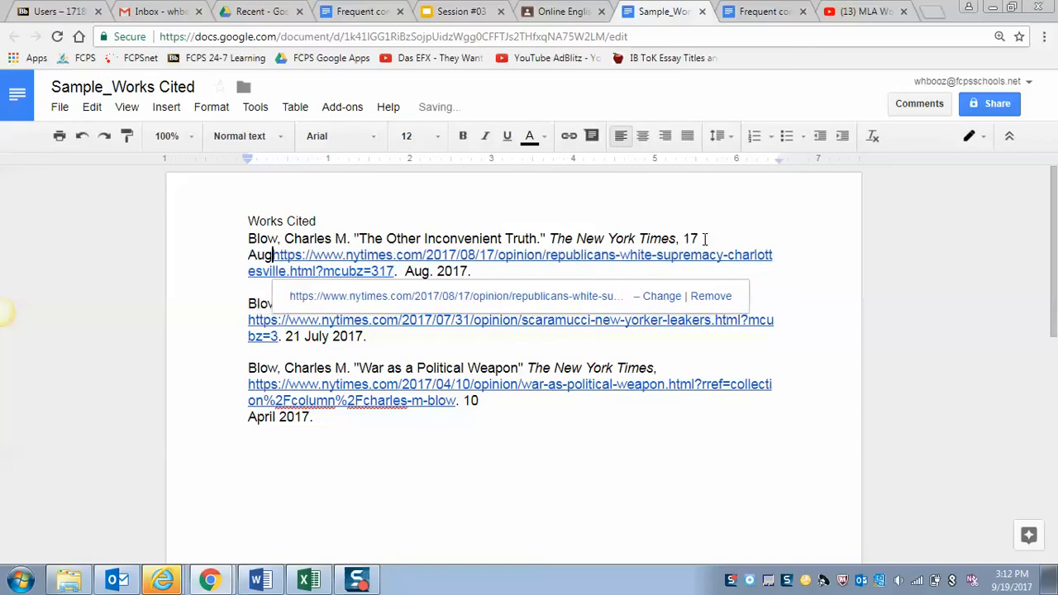
type("st 2017")
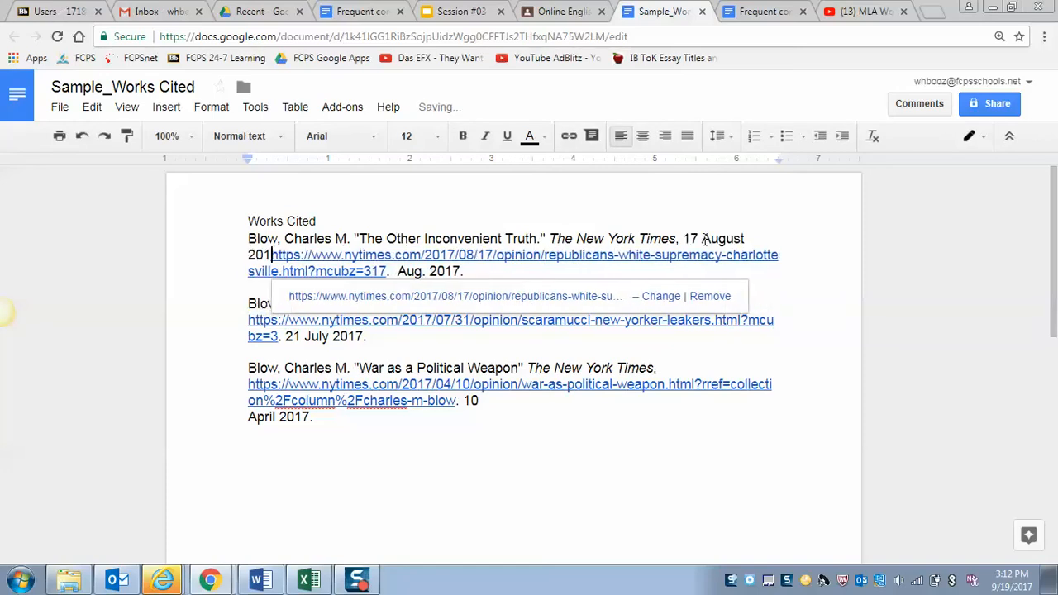
type(",")
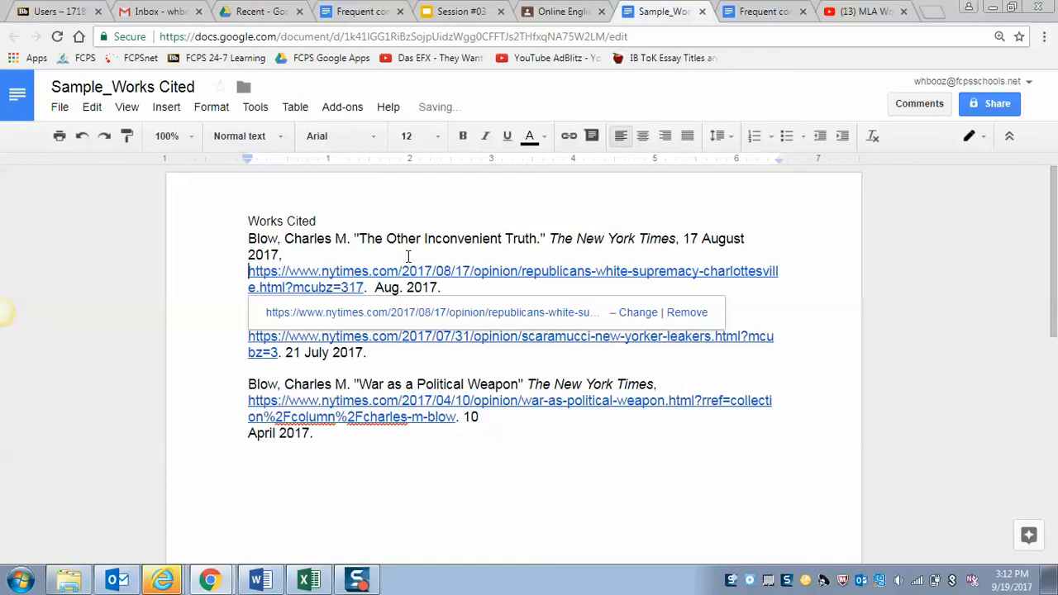
Step: Spell out the abbreviated month after the first citation's URL as "August", without its period
left_click(375, 287)
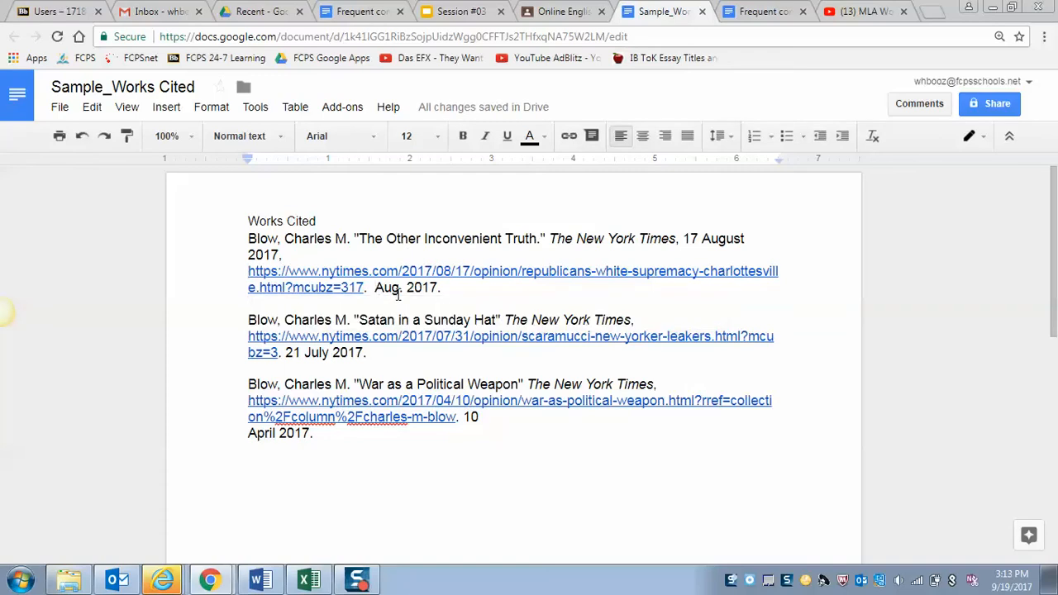
left_click(399, 288)
key("Delete")
type("ust")
key("Delete")
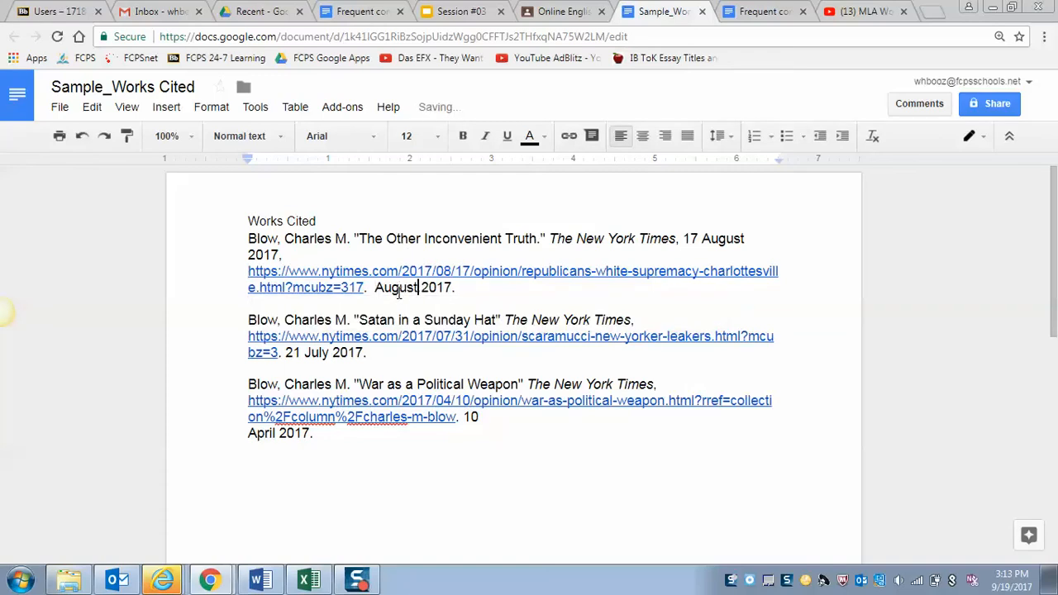
Step: Insert "Accessed on 19" before "August 2017." at the end of the first citation
key("Left")
key("Left")
key("Left")
key("Left")
key("Left")
key("Left")
type("19")
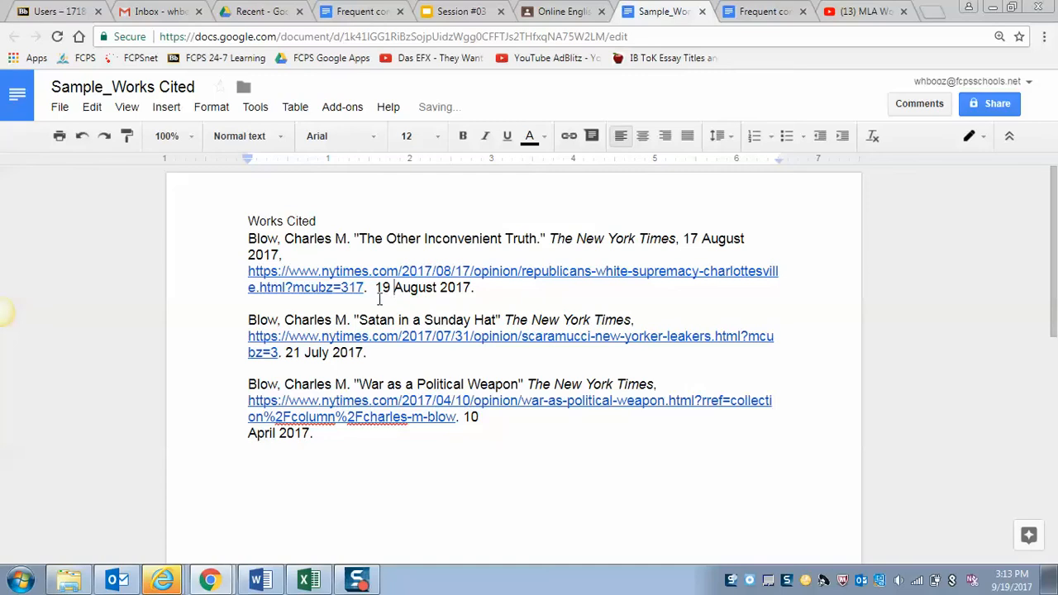
left_click(377, 291)
type("Accessed on")
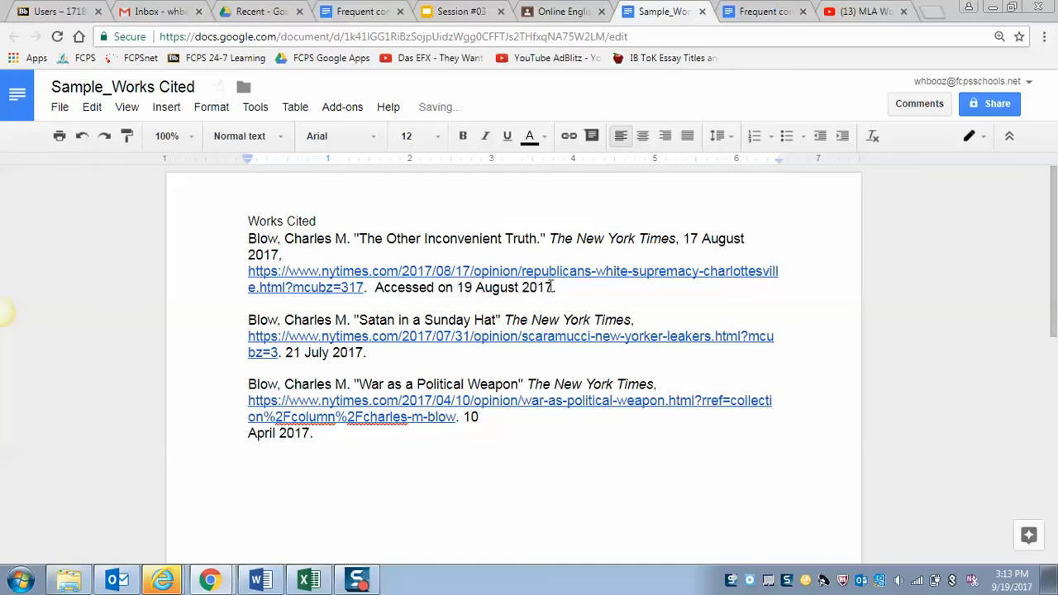
left_click_drag(376, 289, 558, 287)
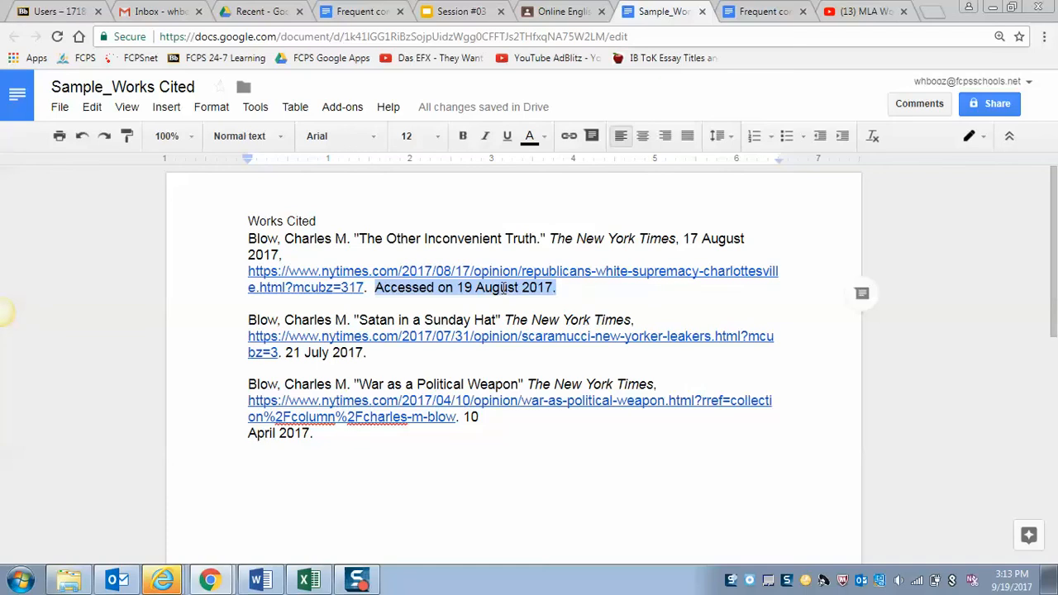
double_click(716, 238)
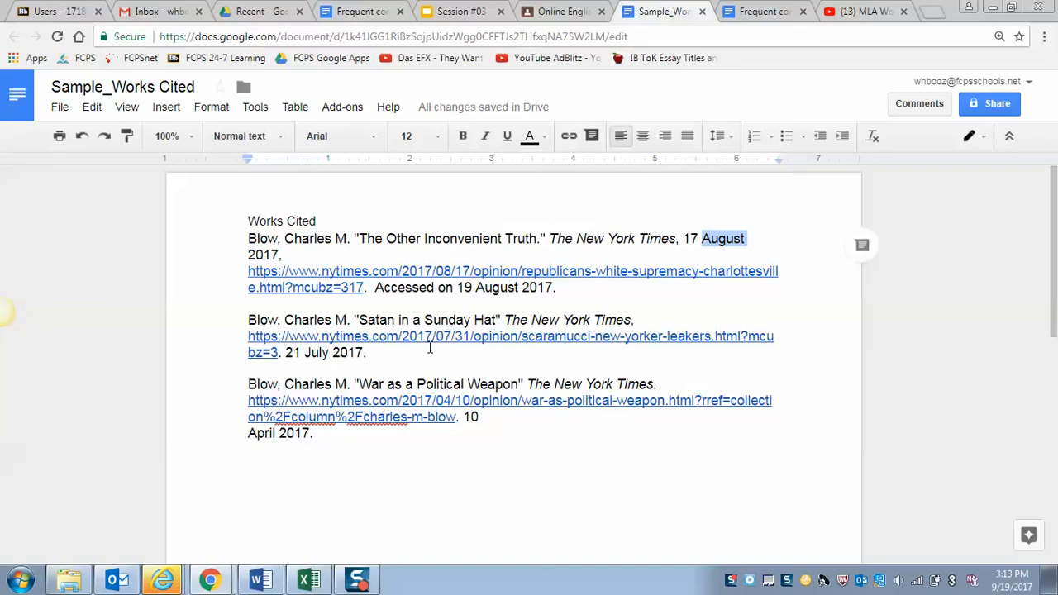
Step: Move "21 July 2017" from the end of the second citation to after its newspaper title, followed by a comma
left_click(363, 353)
left_click(286, 354, "shift")
key("ctrl+c")
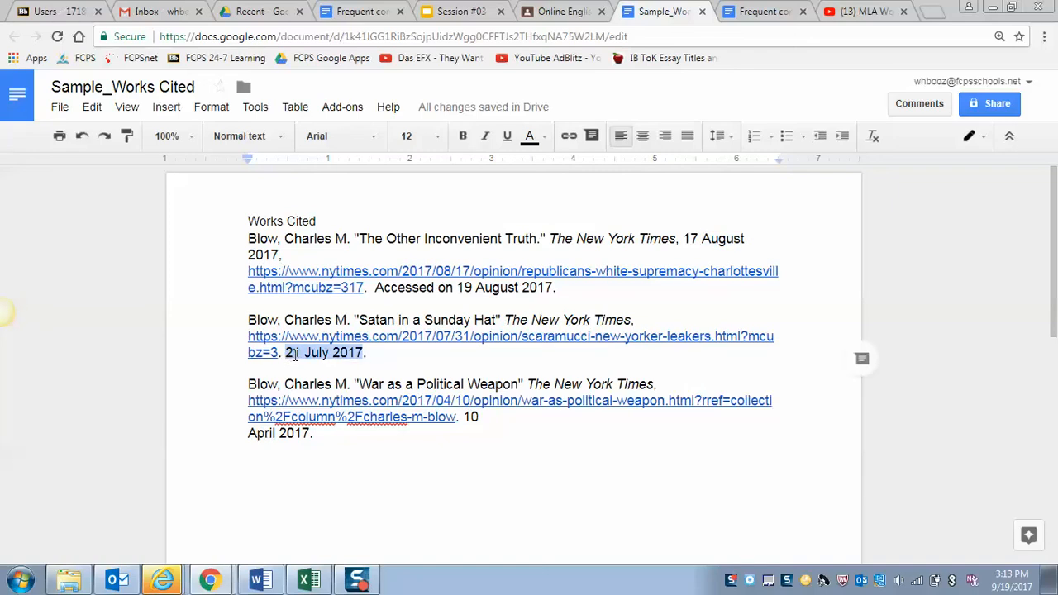
key("BackSpace")
left_click(639, 319)
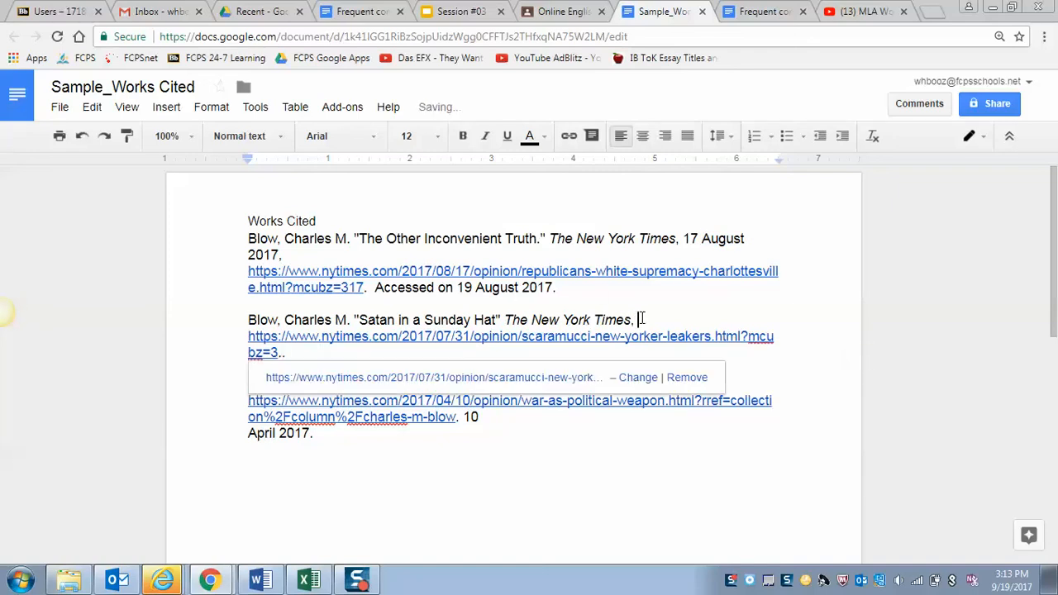
key("ctrl+v")
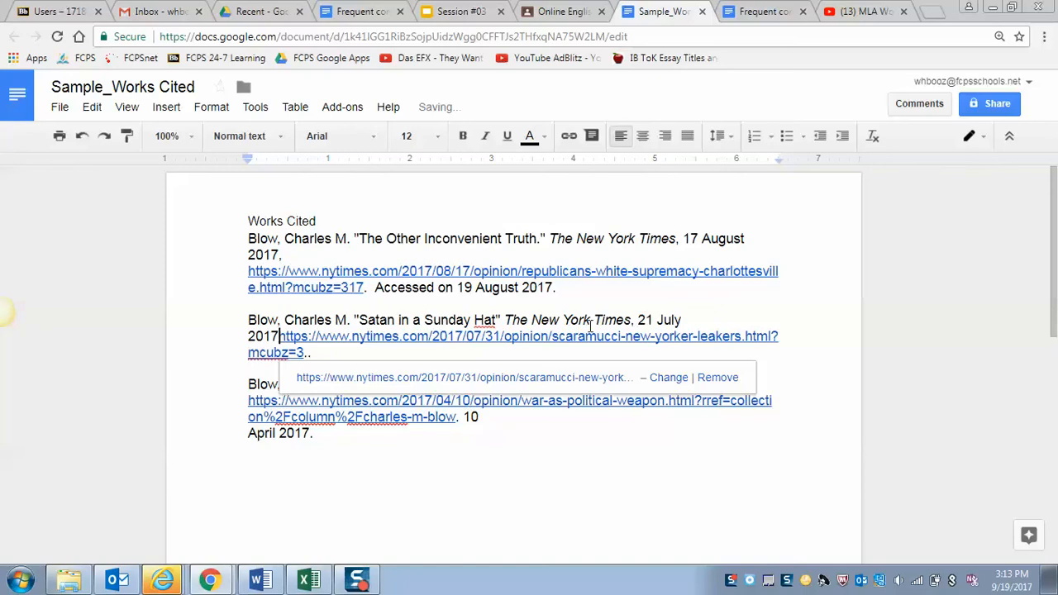
type(",")
Step: Replace the extra period after the second citation's URL with "Accessed on 19 September 2017."
left_click(553, 358)
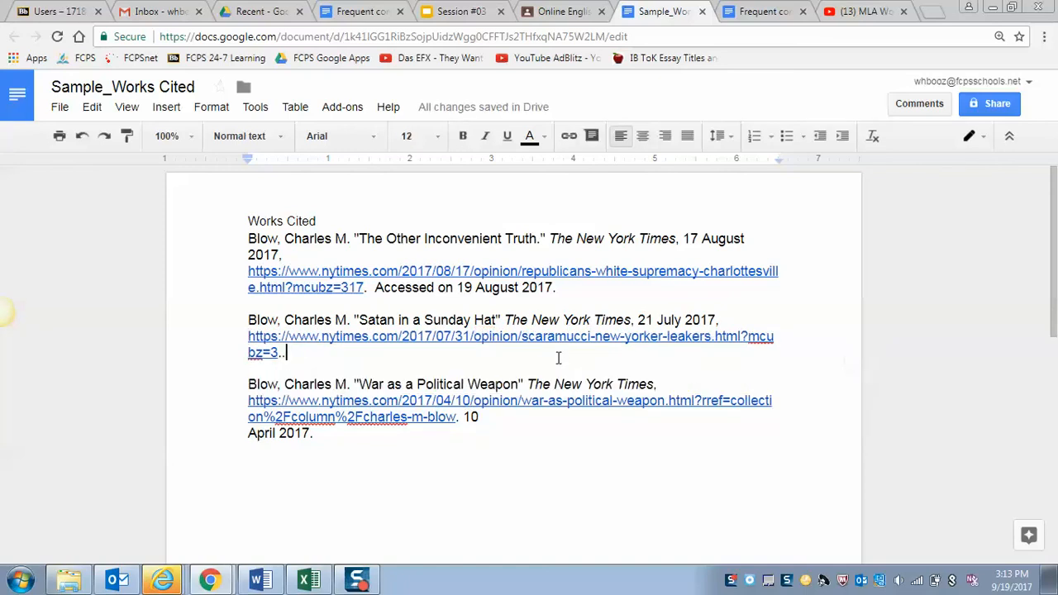
key("BackSpace")
type("Ac")
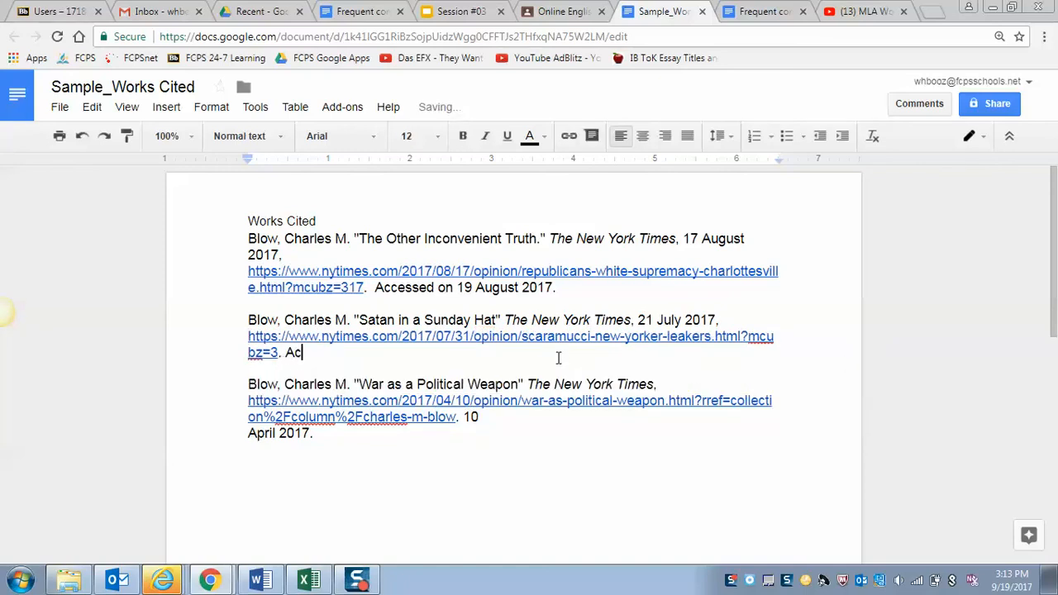
type("cessed on 19 Septe")
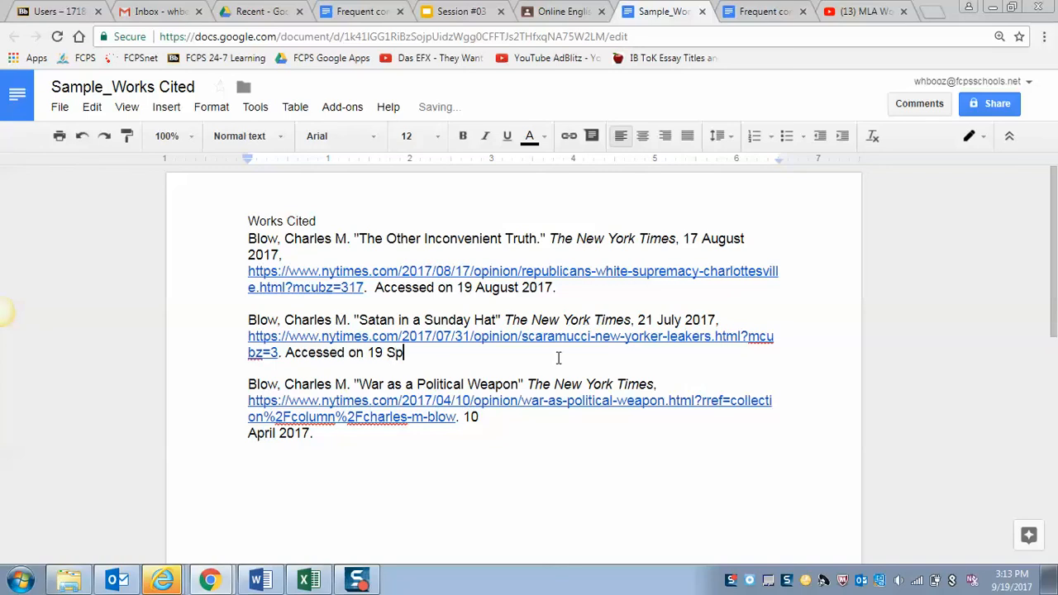
key("BackSpace")
key("BackSpace")
type("ptember 2017.")
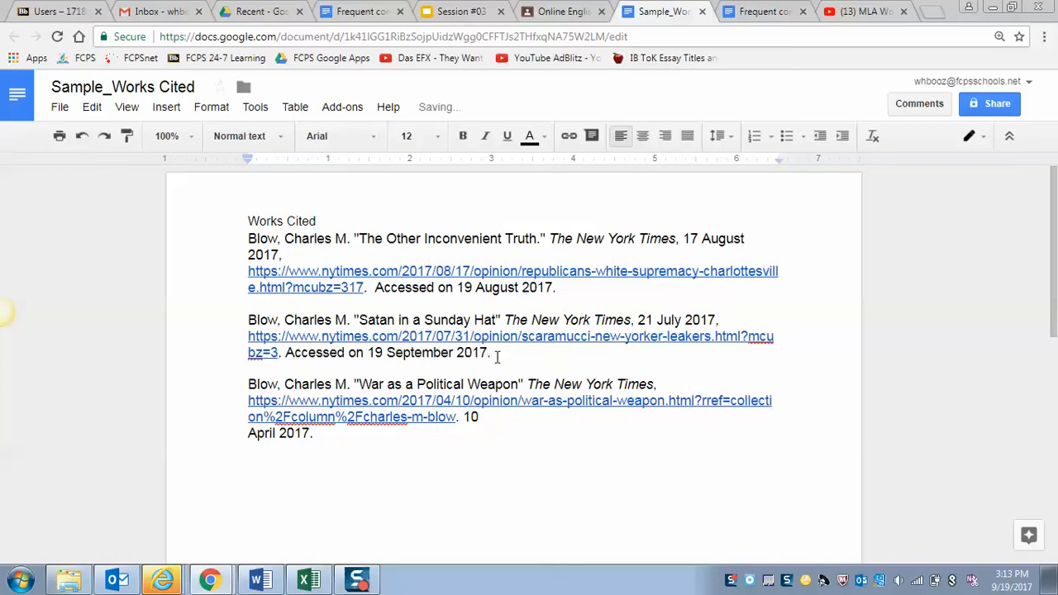
Step: Change the month in the first citation's access date to September
double_click(505, 287)
type("S")
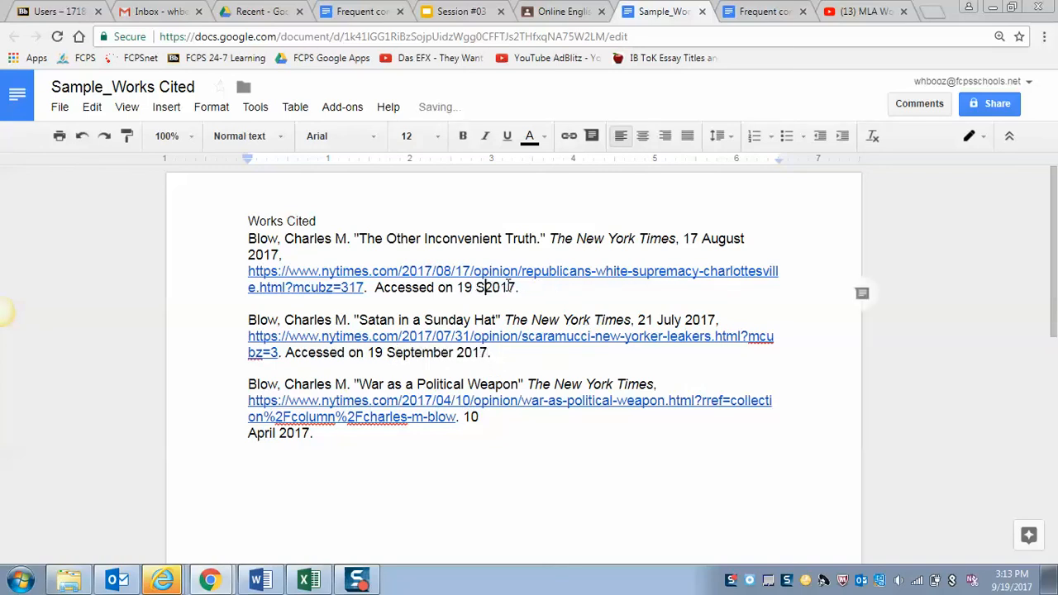
type("eptember")
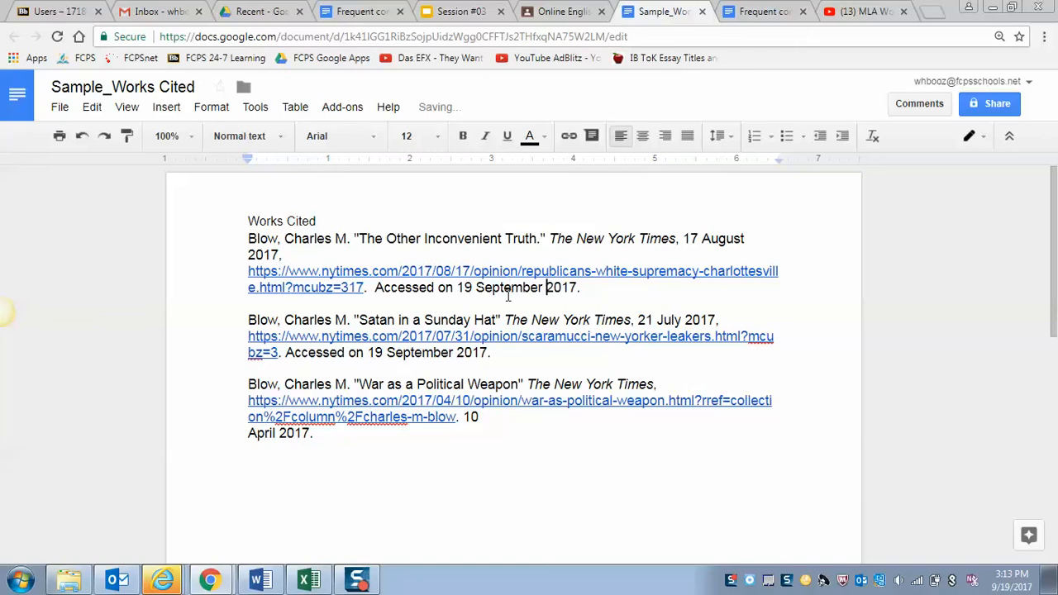
Step: Copy "Accessed on 19 September 2017." from the second citation to the end of the third citation
left_click_drag(491, 353, 288, 354)
key("ctrl+c")
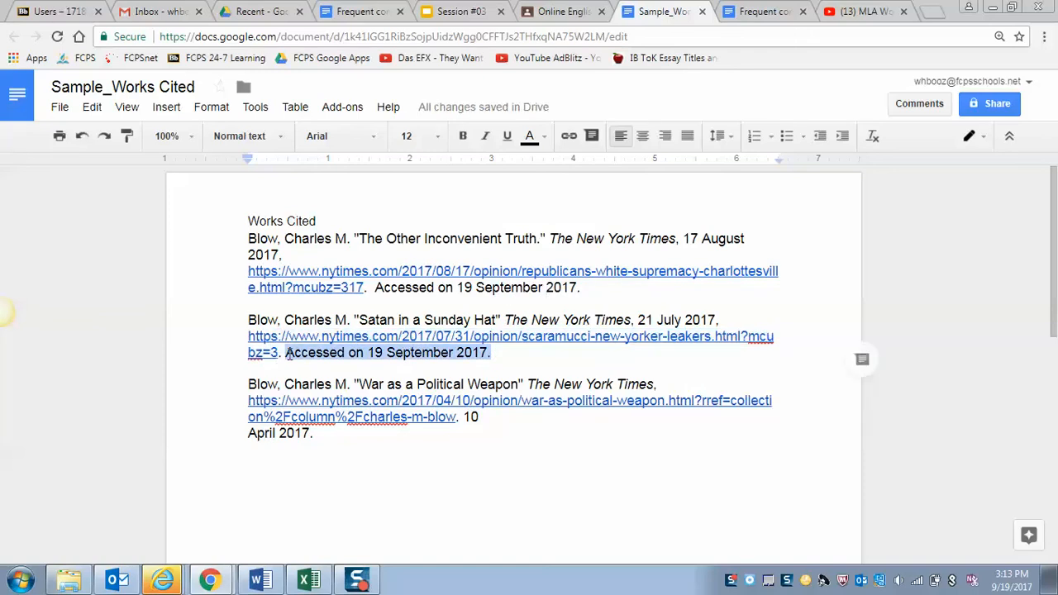
left_click(325, 433)
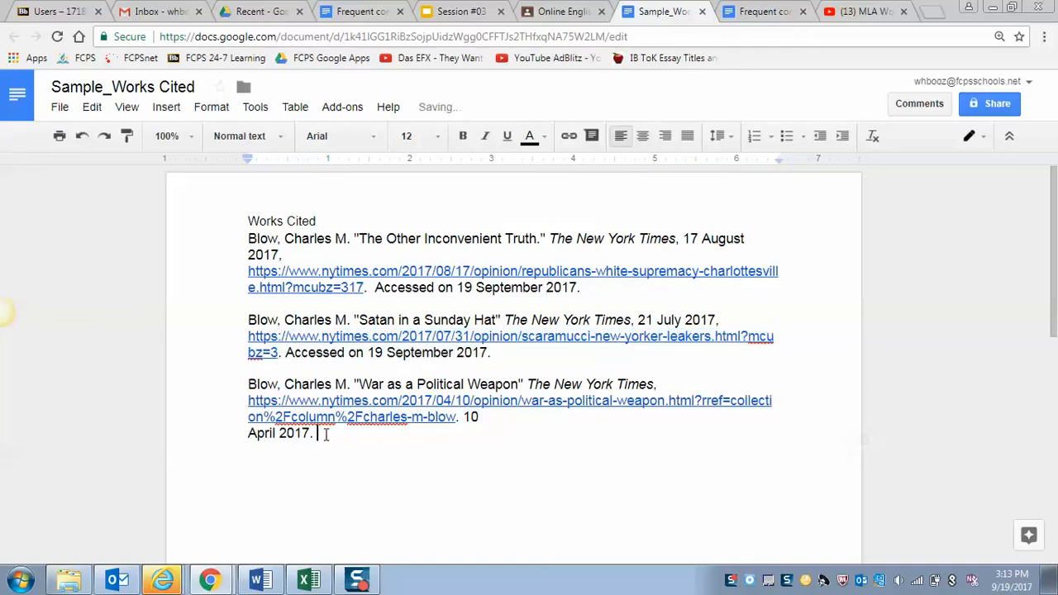
key("ctrl+v")
Step: Move "10 April 2017." in the third citation from after the URL to after the newspaper title, separated from the URL
left_click_drag(314, 433, 464, 416)
key("ctrl+c")
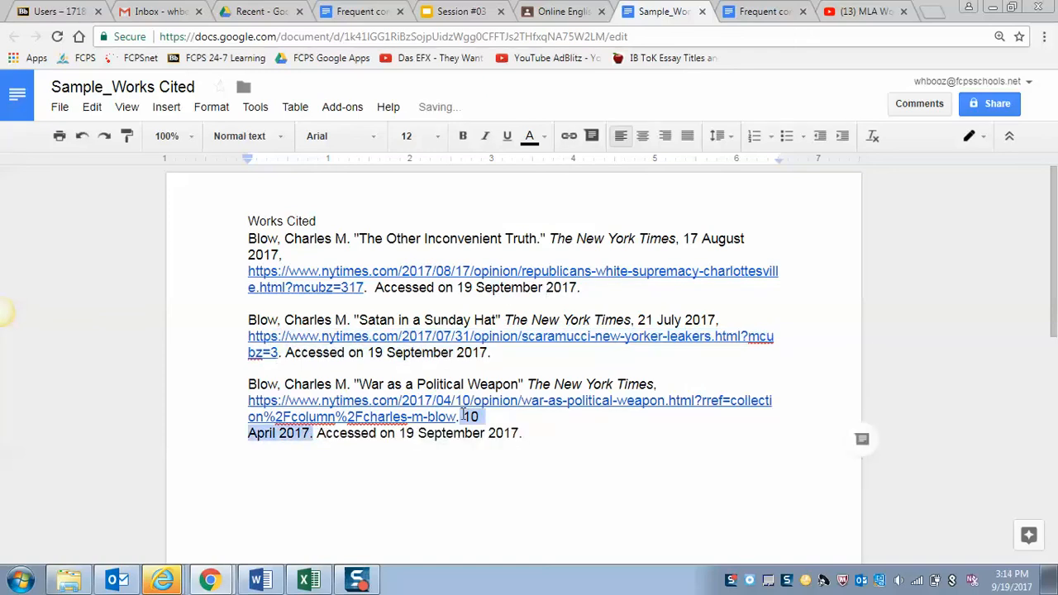
key("BackSpace")
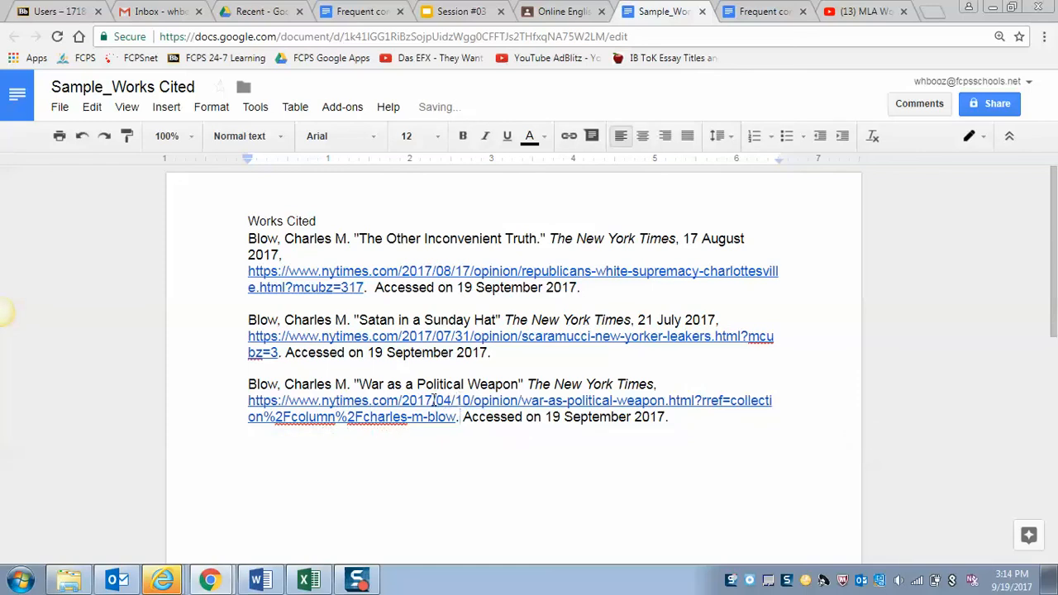
left_click(674, 384)
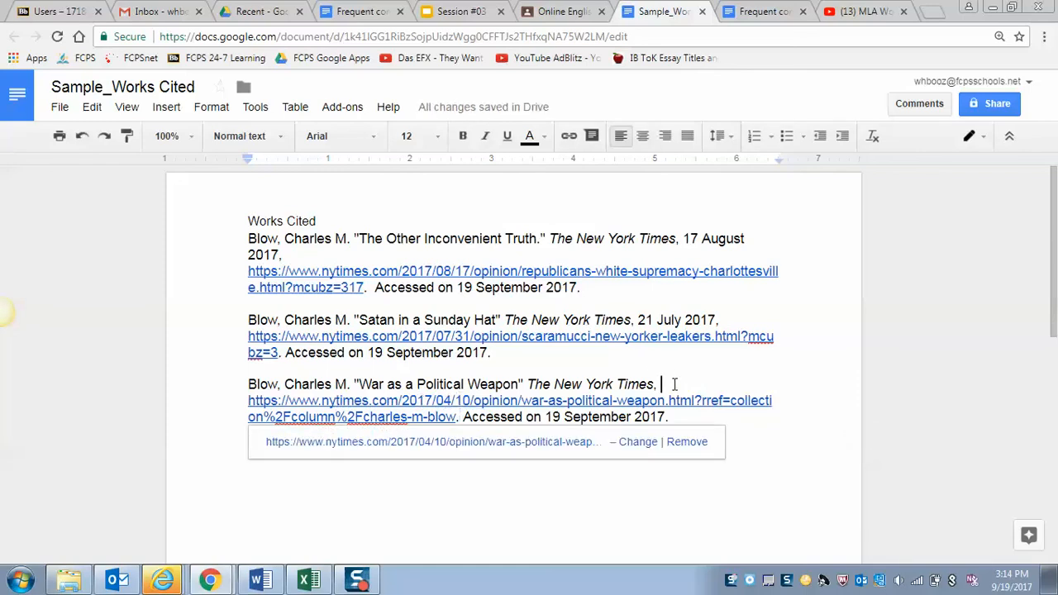
key("ctrl+v")
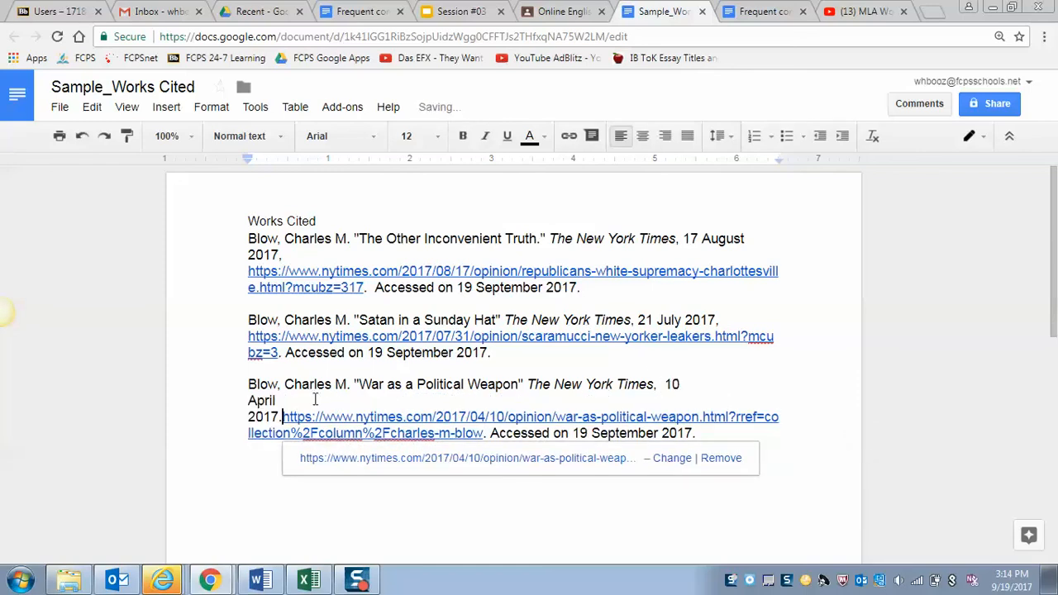
key("Return")
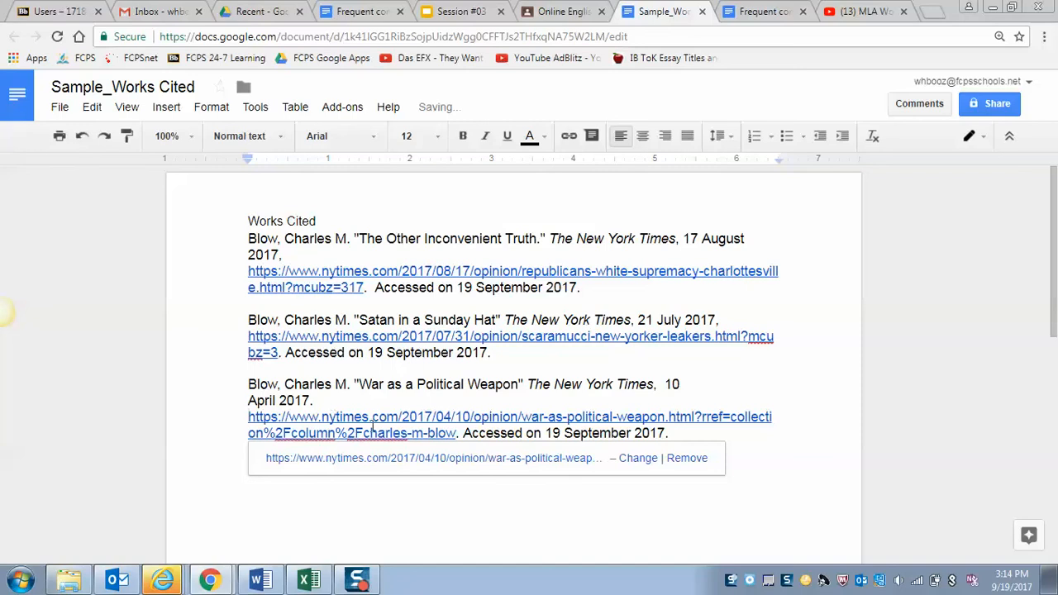
left_click(533, 491)
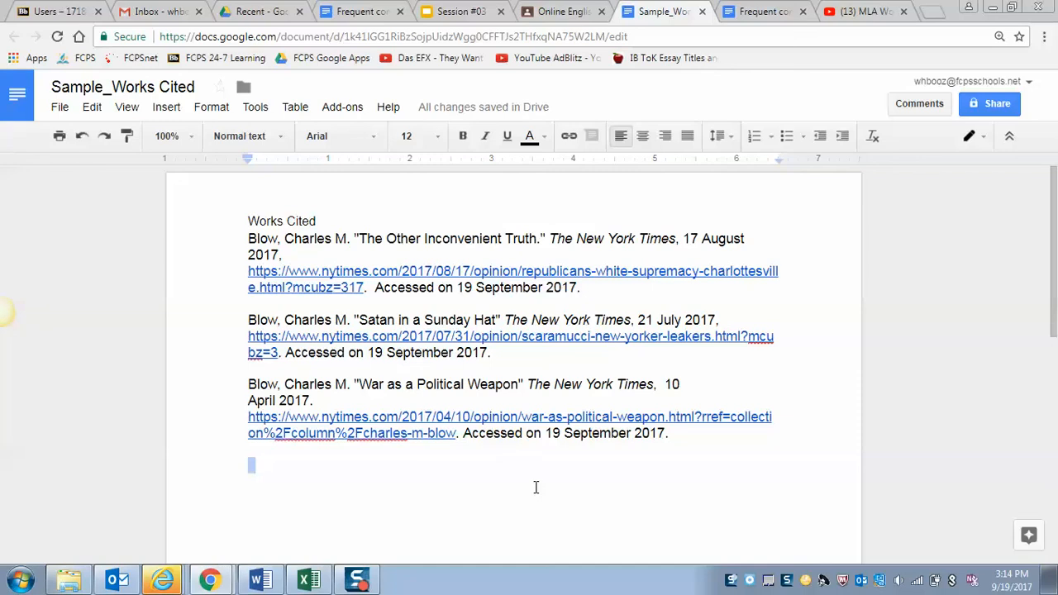
Step: Set the font size of the whole text, from the Works Cited heading through the last citation, to 12
left_click(502, 469)
left_click_drag(238, 222, 410, 519)
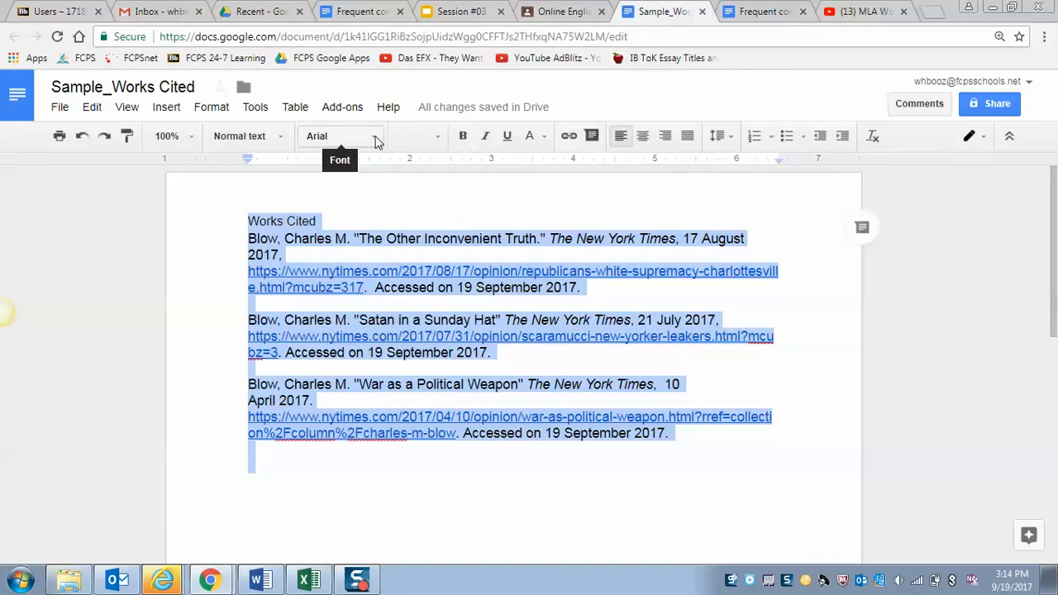
left_click(449, 461)
left_click(289, 220)
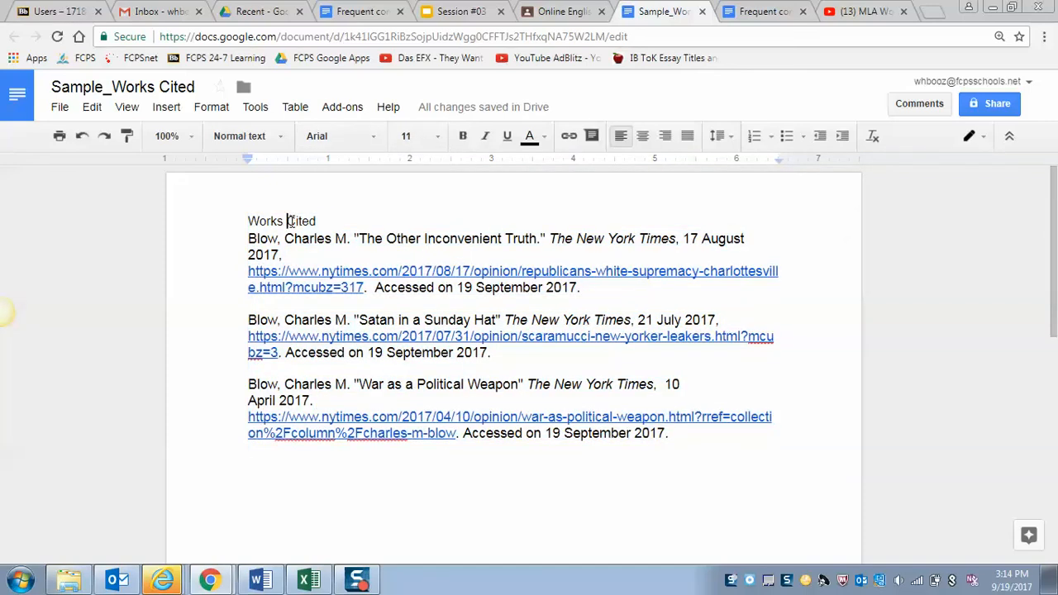
left_click(257, 238)
left_click_drag(246, 221, 427, 513)
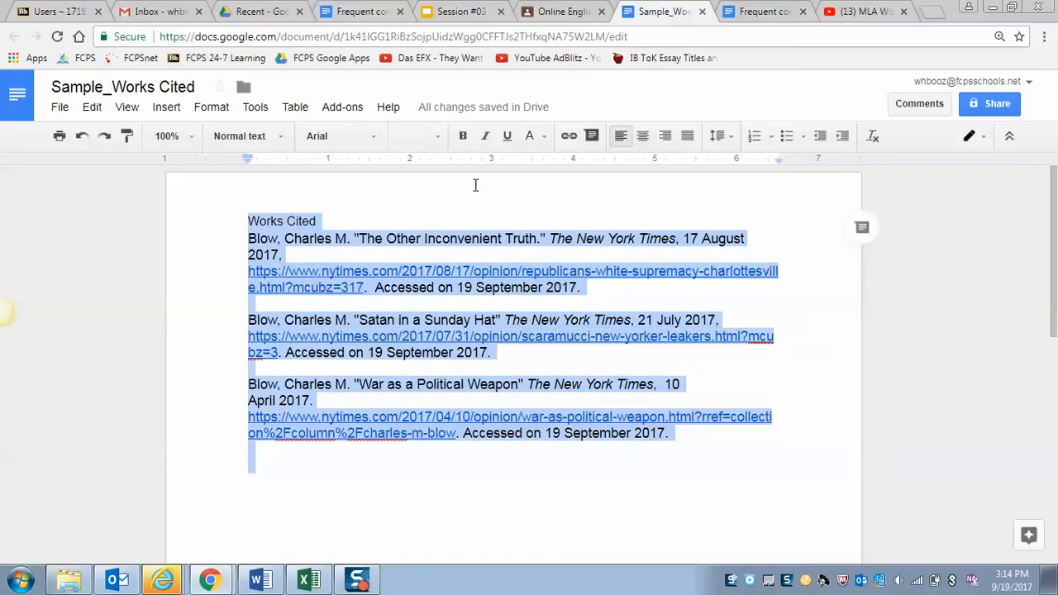
left_click(437, 138)
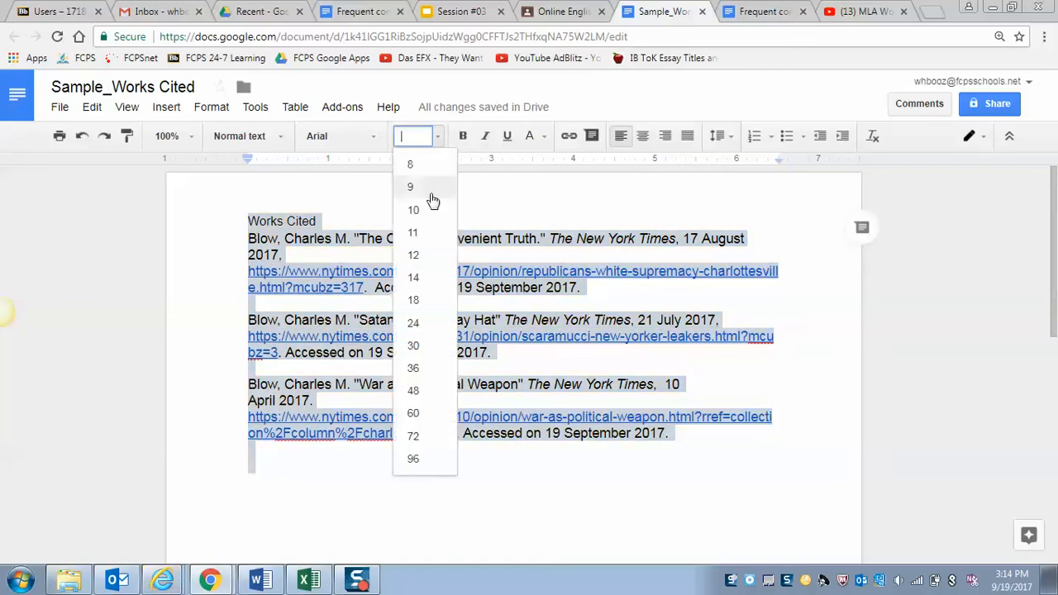
left_click(421, 255)
Step: Center the "Works Cited" heading on the page
triple_click(303, 222)
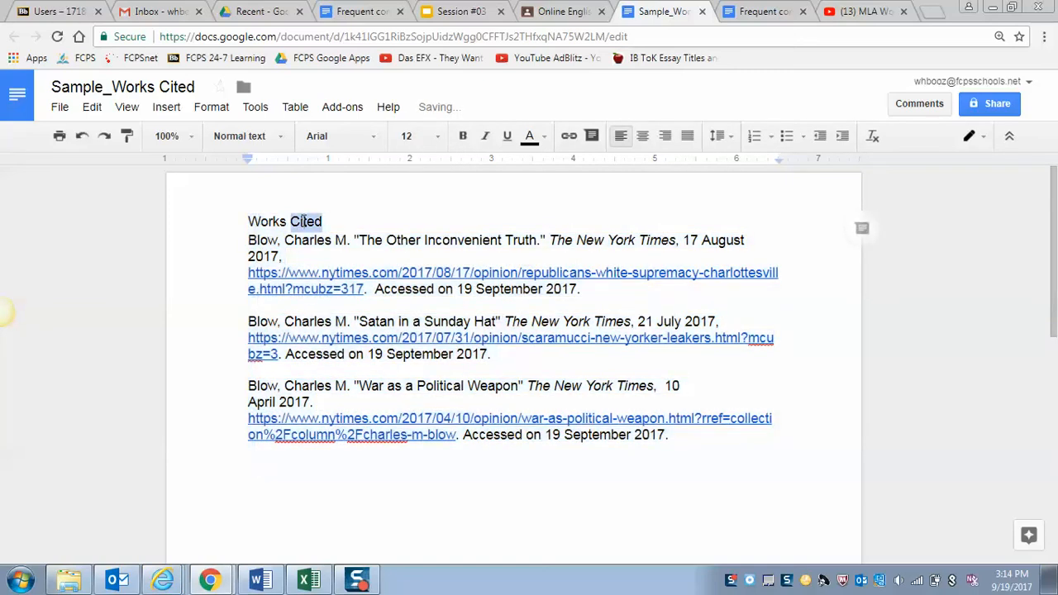
left_click(642, 136)
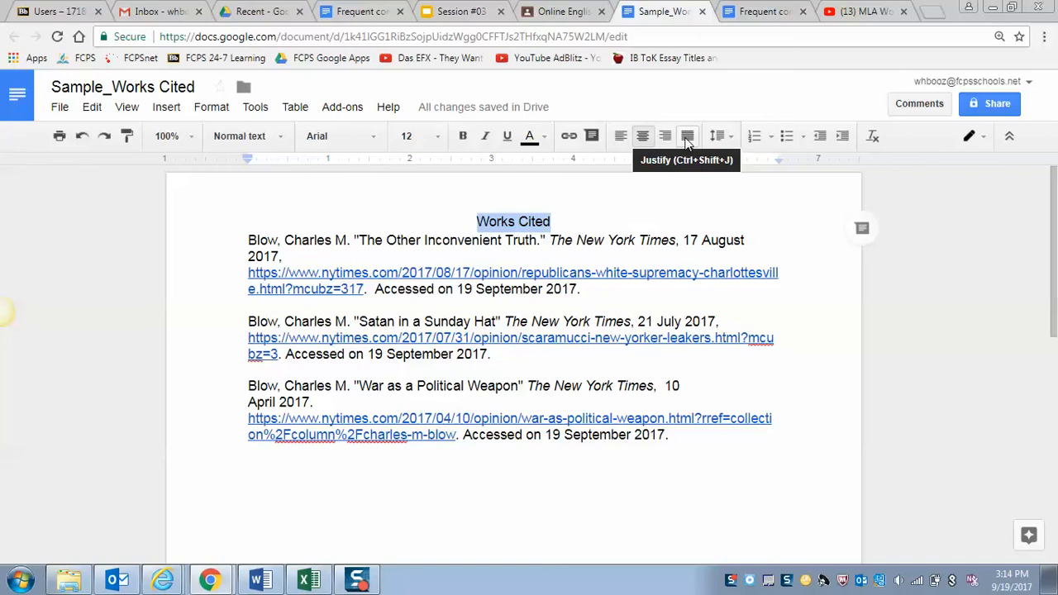
left_click(534, 221)
Step: Apply double line spacing to the heading and all three citations
left_click_drag(477, 222, 697, 490)
left_click(717, 135)
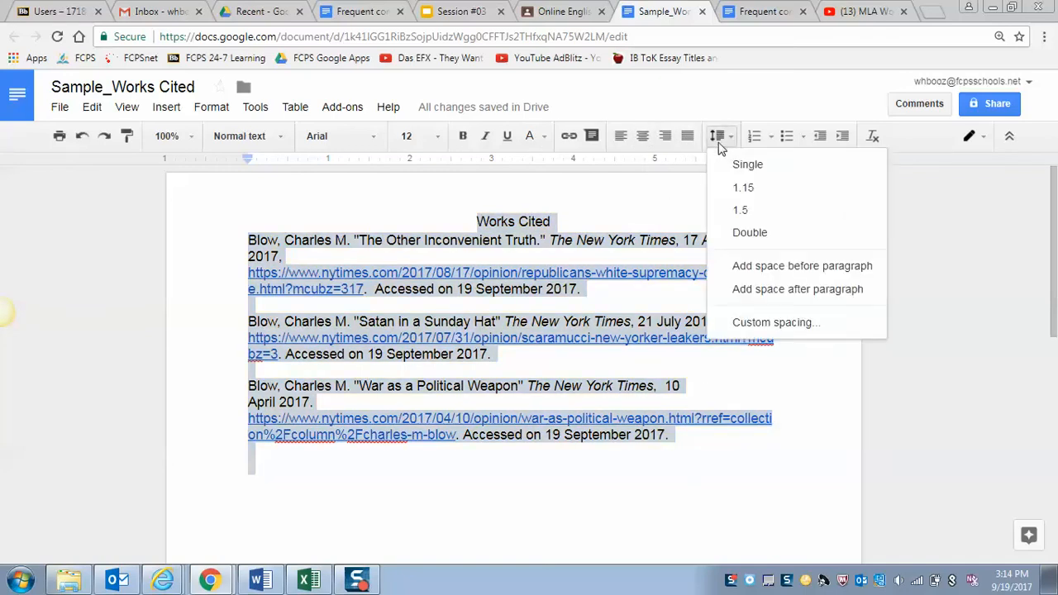
left_click(746, 232)
left_click(500, 294)
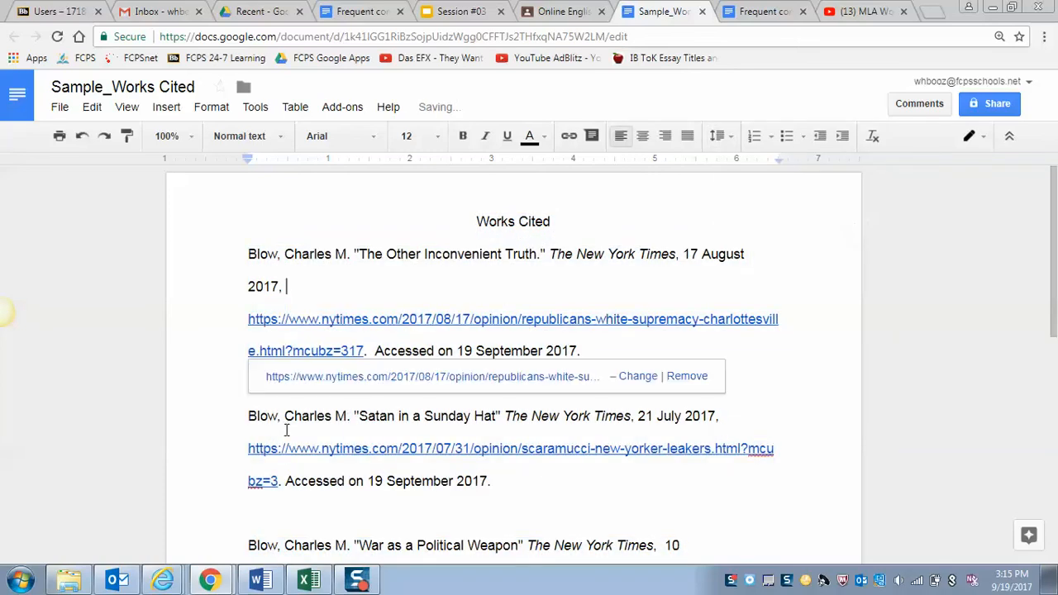
Step: Delete the blank lines between the first and second citations and between the second and third citations
left_click(349, 426)
left_click(348, 386)
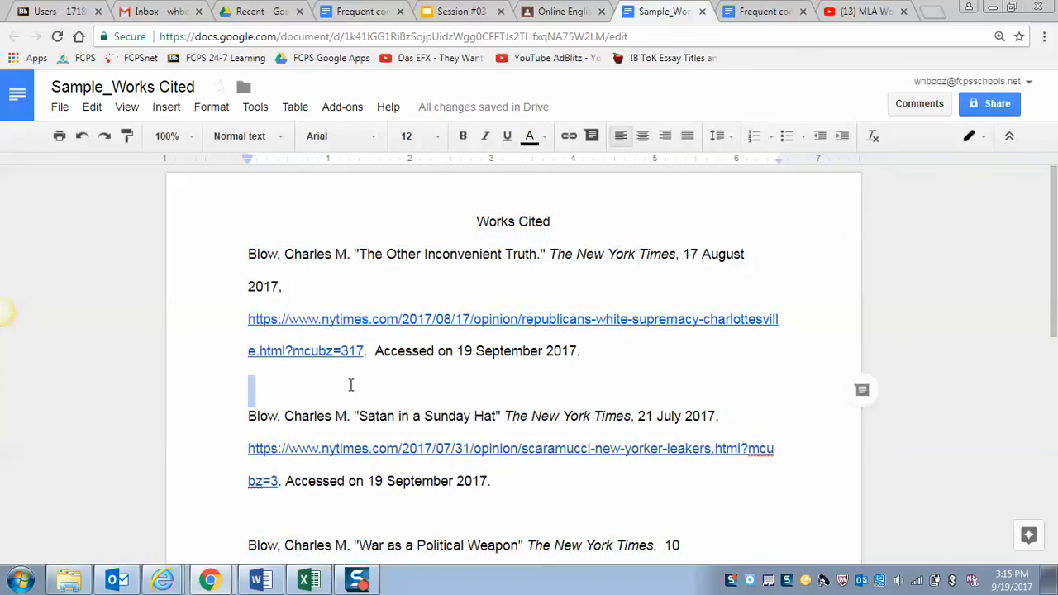
scroll(355, 387, "down", 1)
scroll(355, 387, "down", 1)
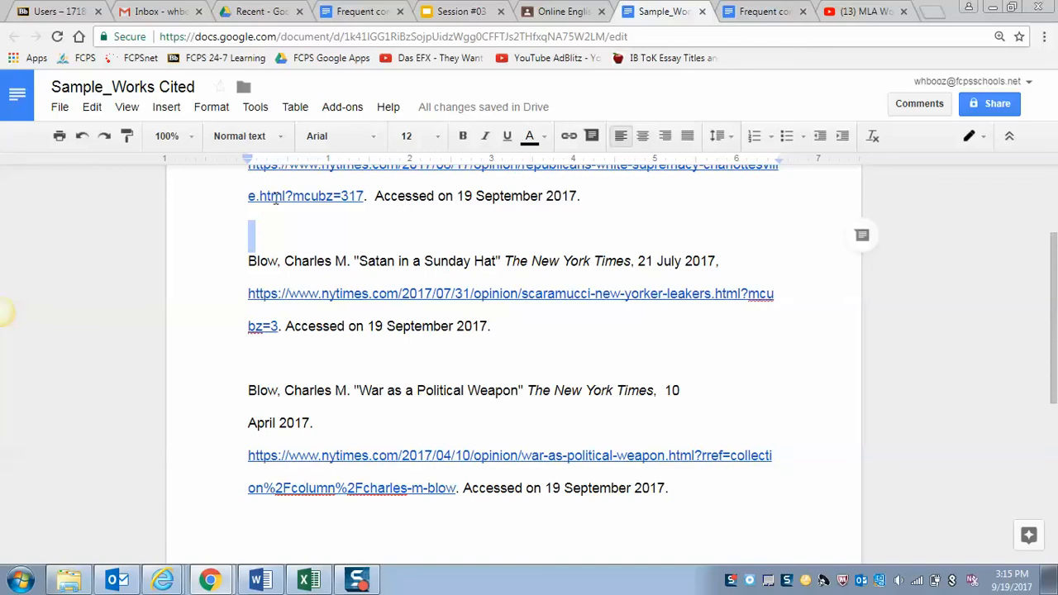
scroll(325, 331, "up", 1)
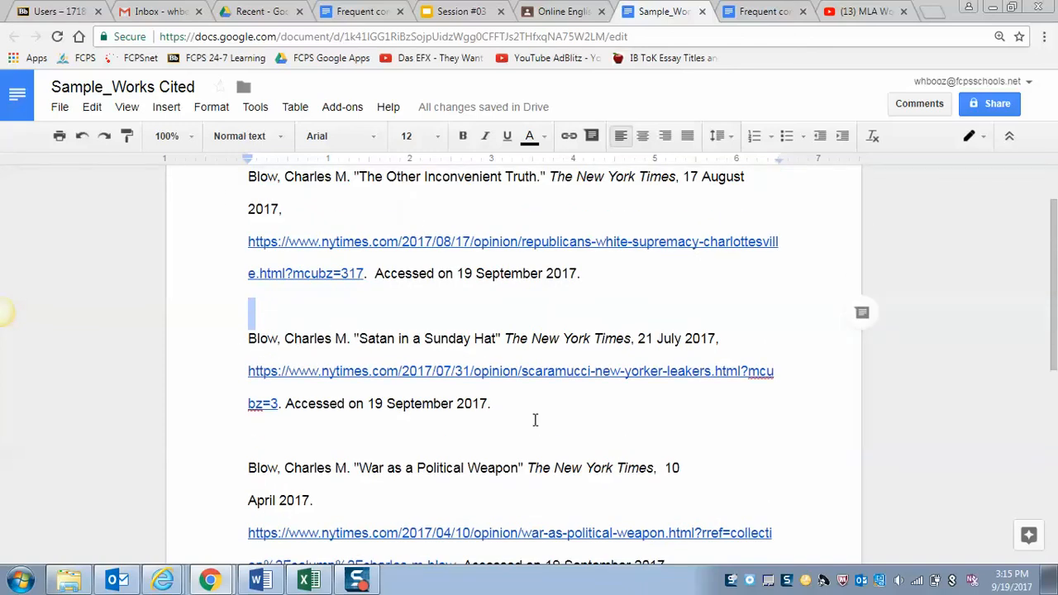
left_click(345, 309)
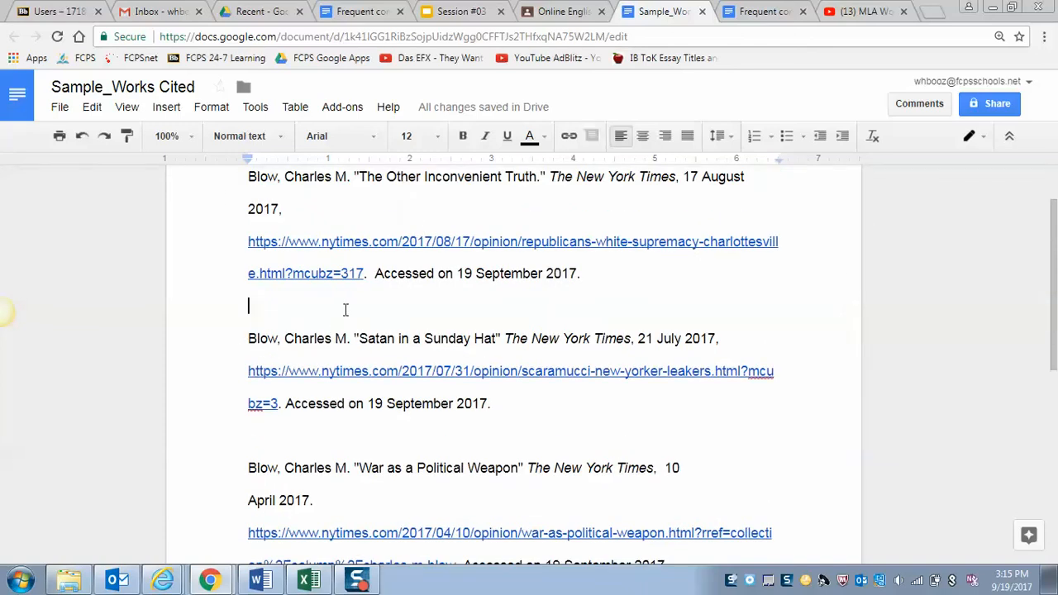
key("Delete")
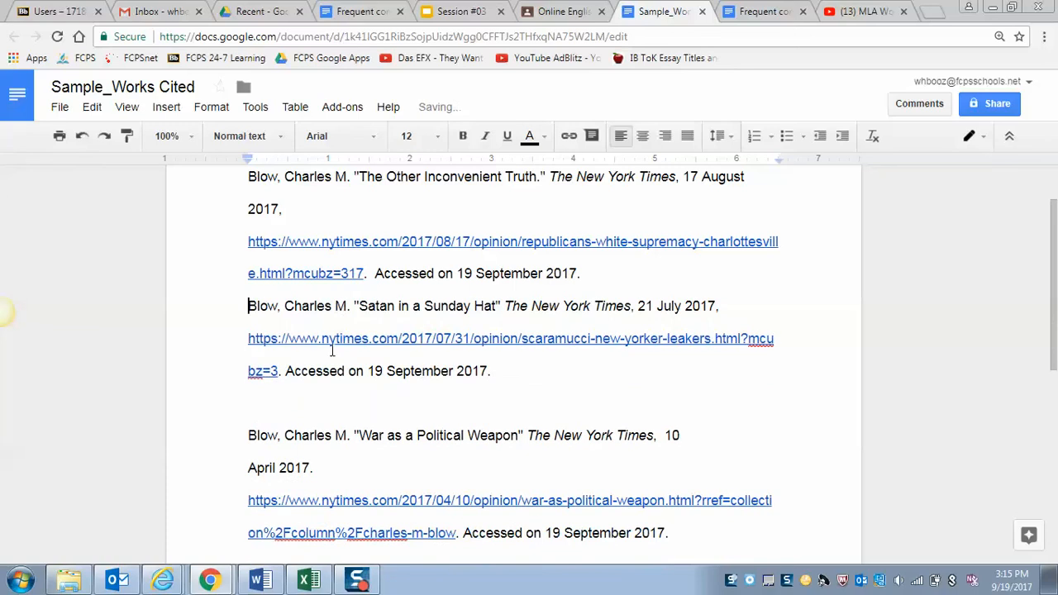
left_click(314, 405)
key("Delete")
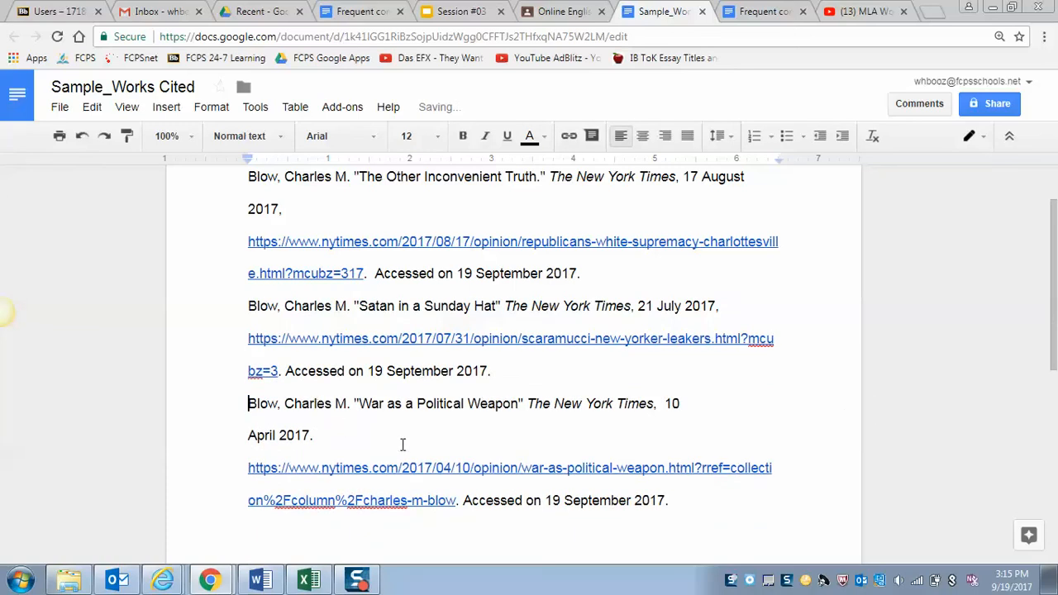
scroll(397, 430, "up", 2)
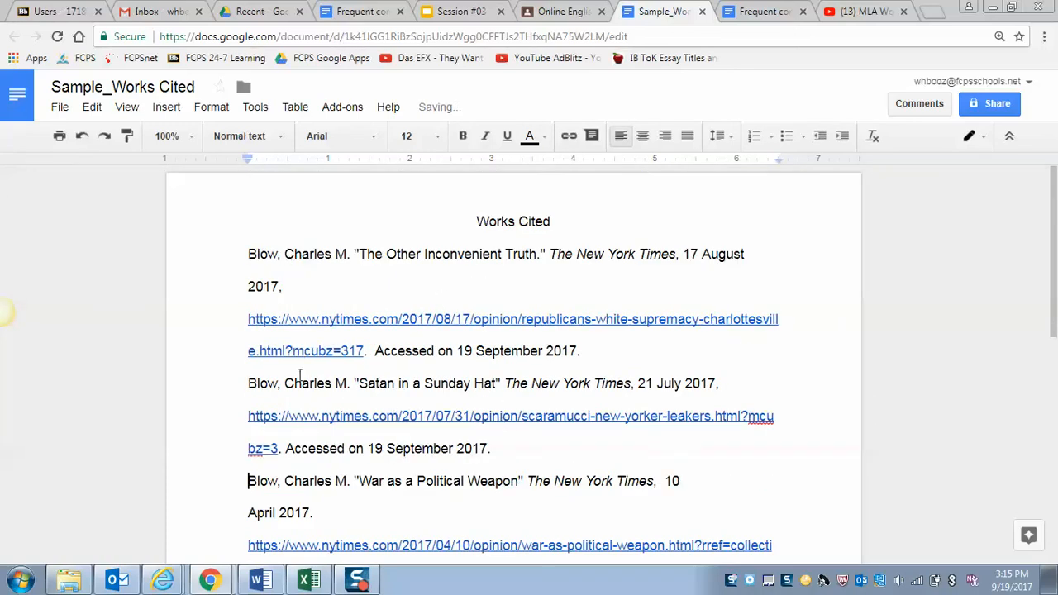
left_click(225, 285)
key("Up")
key("Tab")
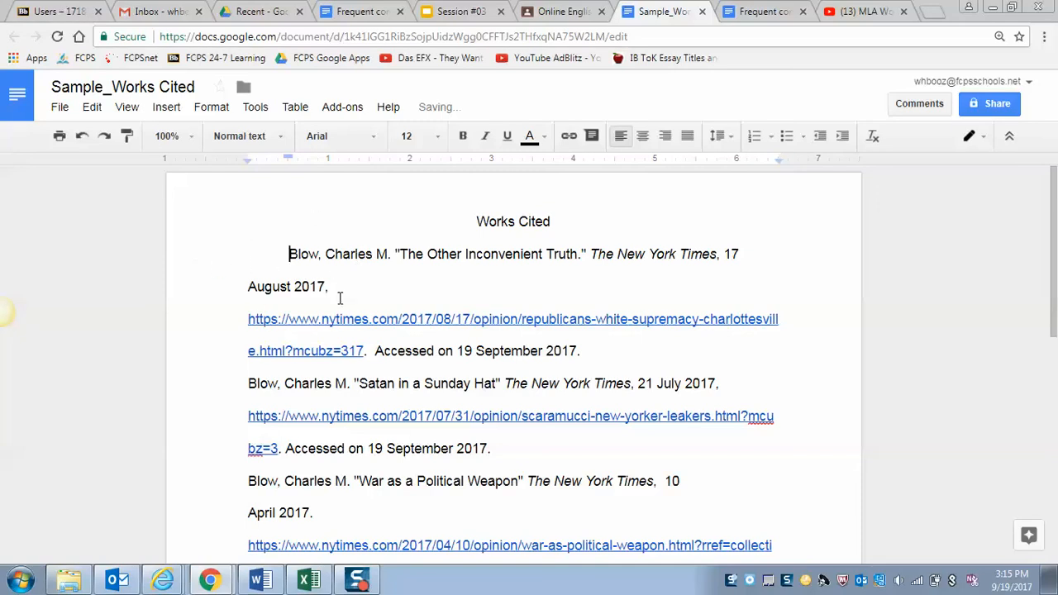
key("ctrl+z")
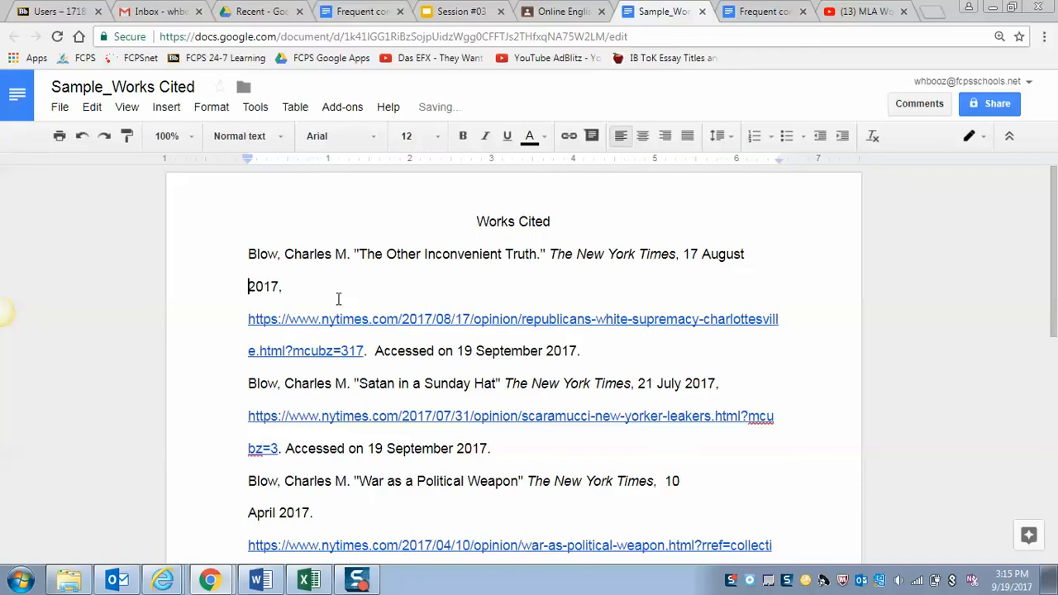
Step: Indent the first citation's "2017," line and URL lines equally by half an inch, keeping its opening line at the margin
key("Tab")
left_click(230, 322)
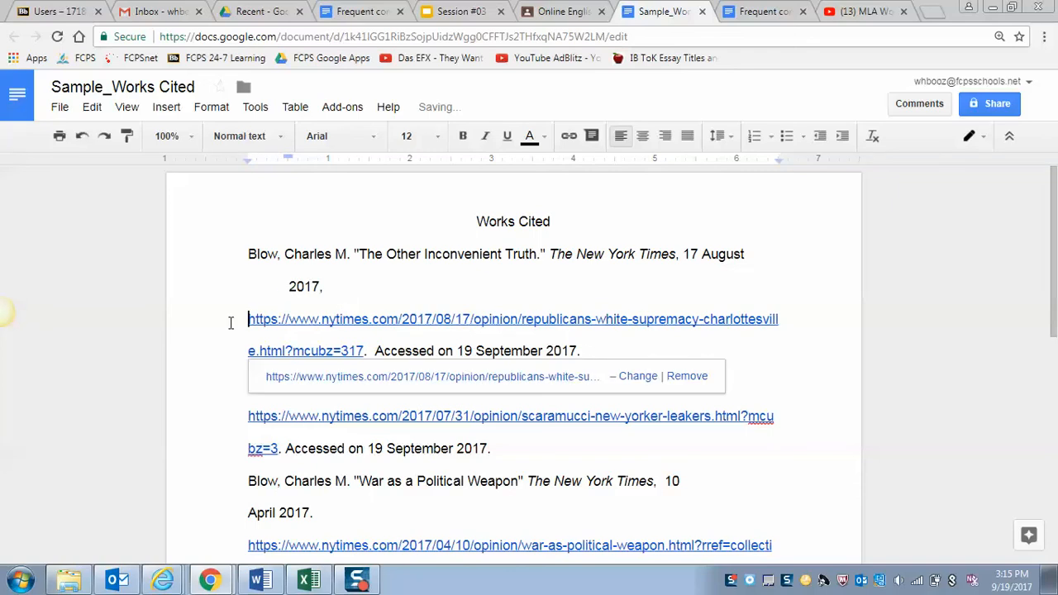
key("Tab")
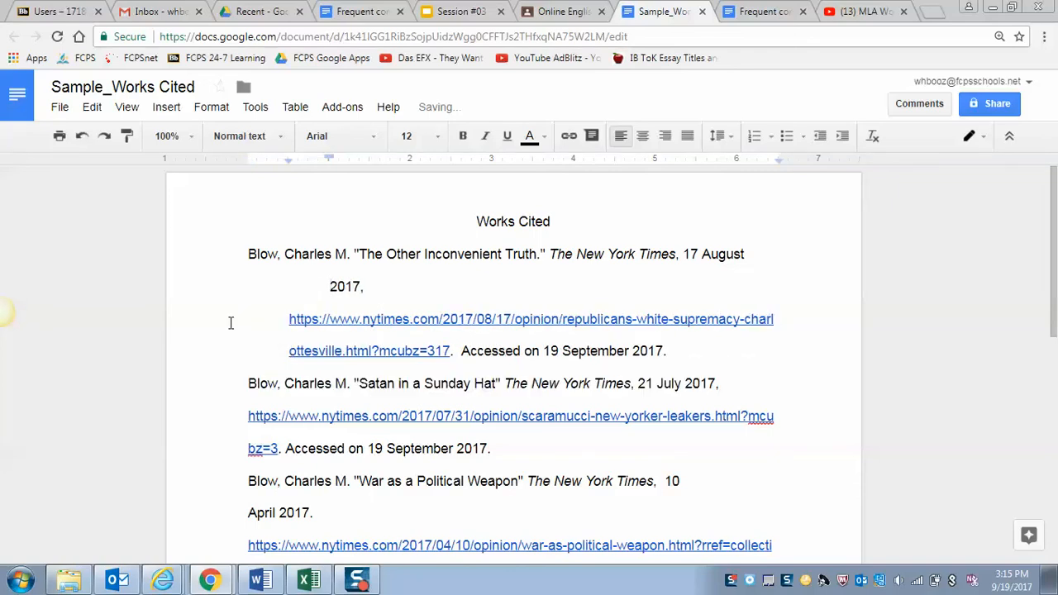
key("BackSpace")
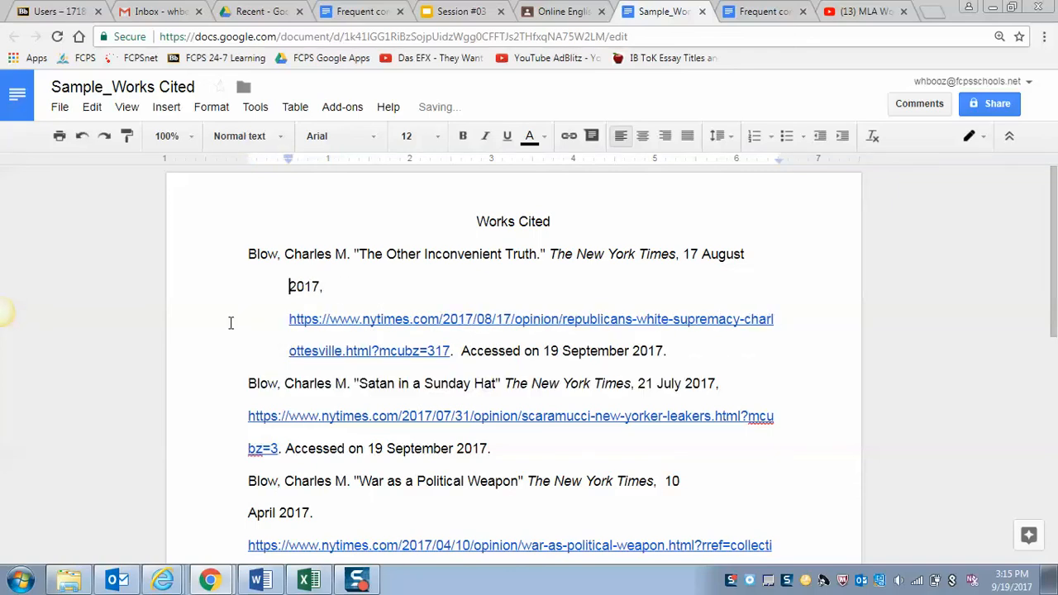